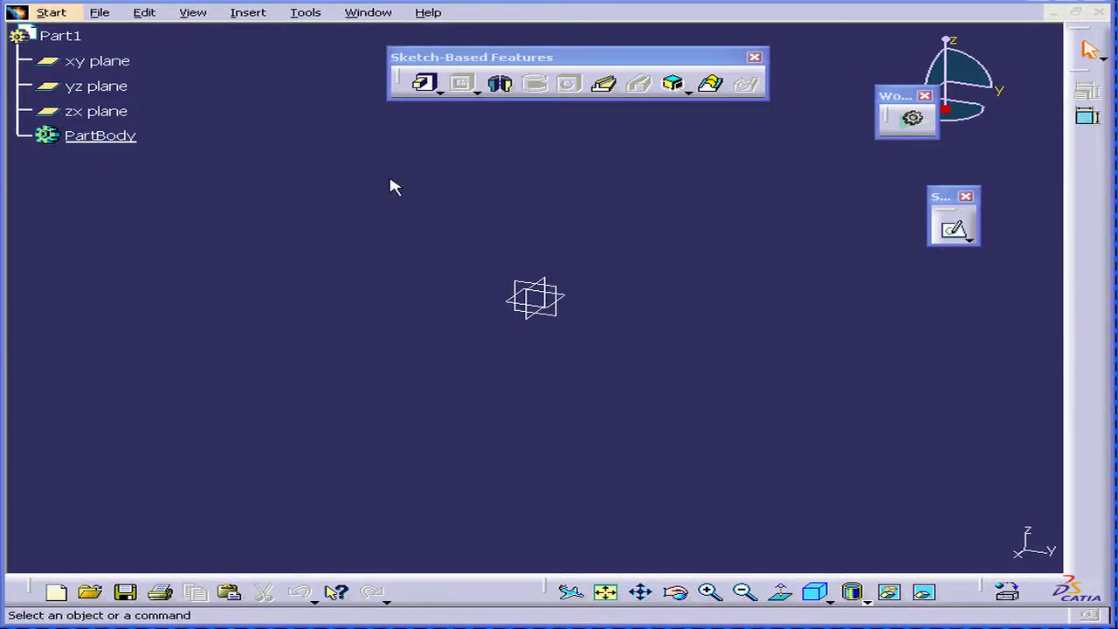
Step: Start a new sketch on the yz plane
click(957, 233)
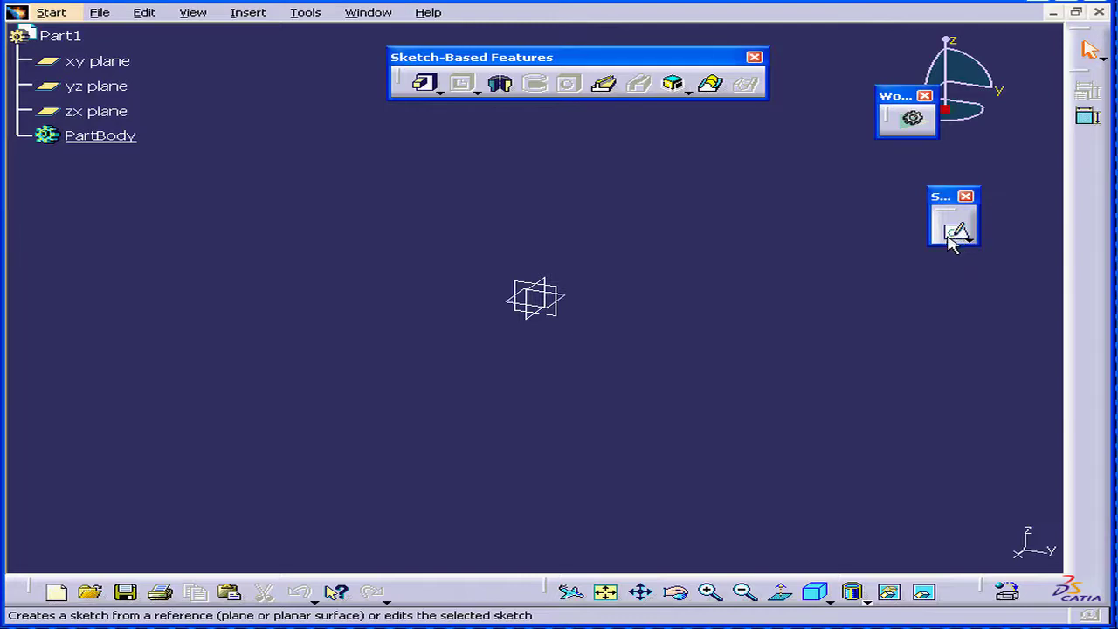
click(958, 234)
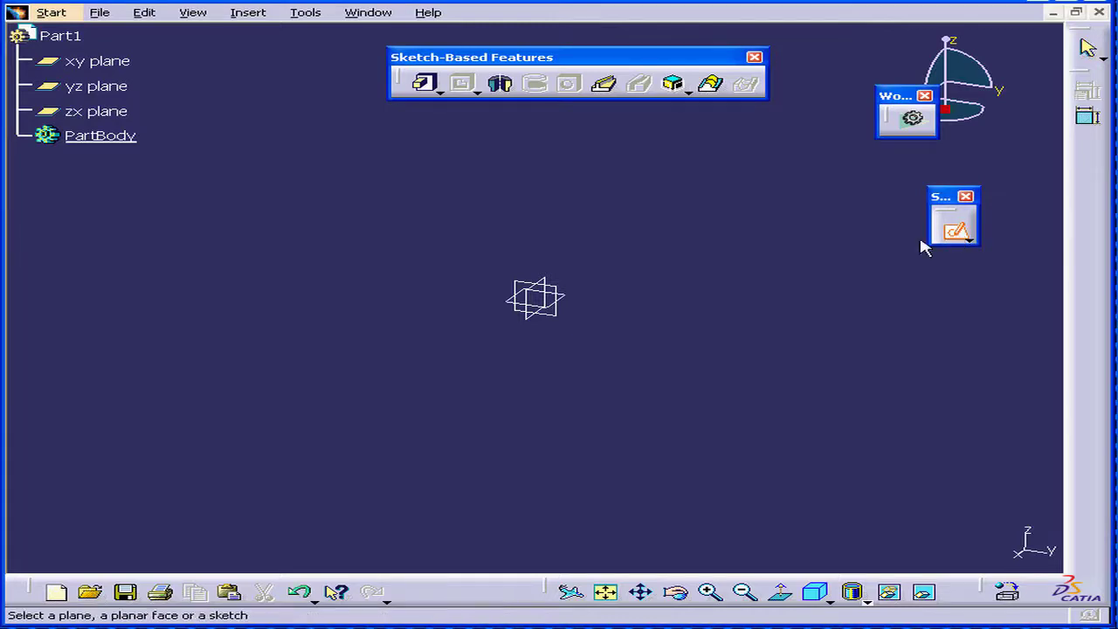
click(91, 87)
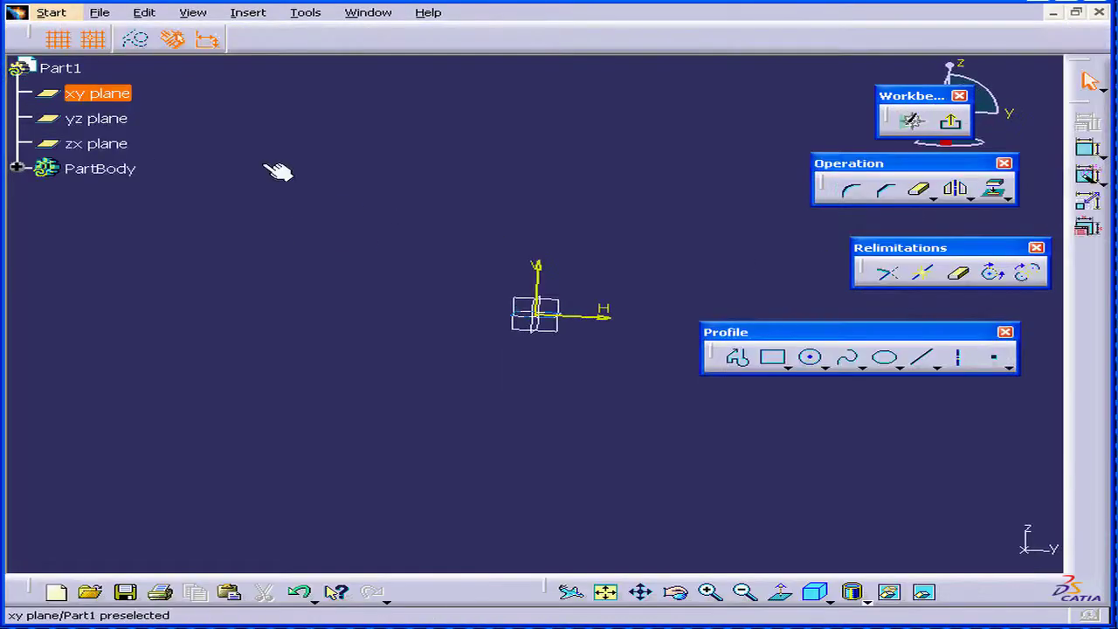
middle_drag(588, 259, 560, 189)
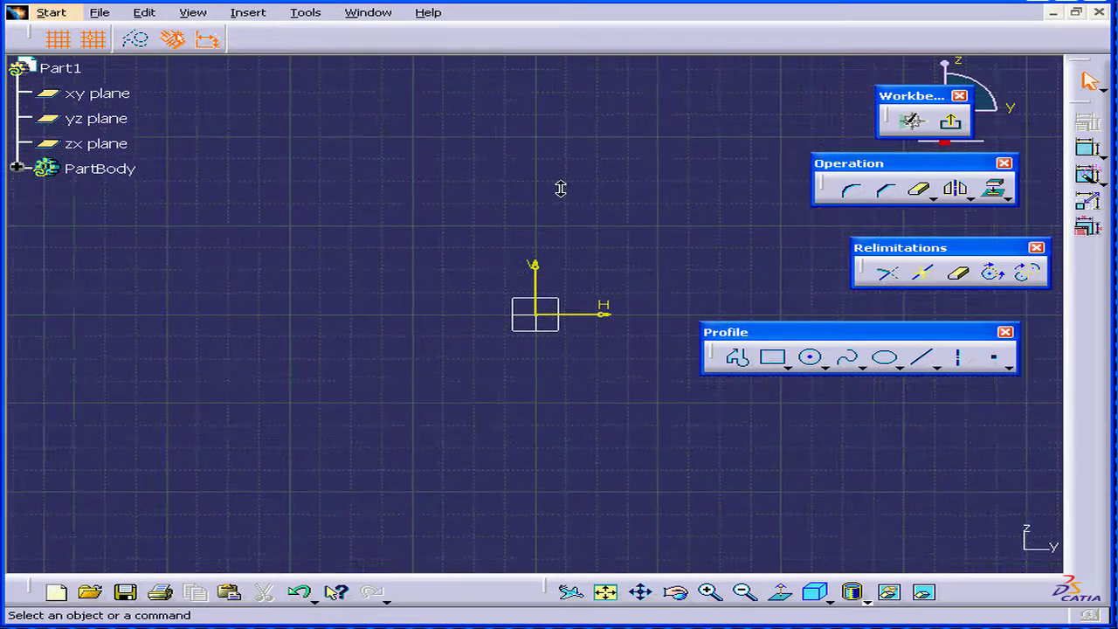
drag(861, 338, 886, 398)
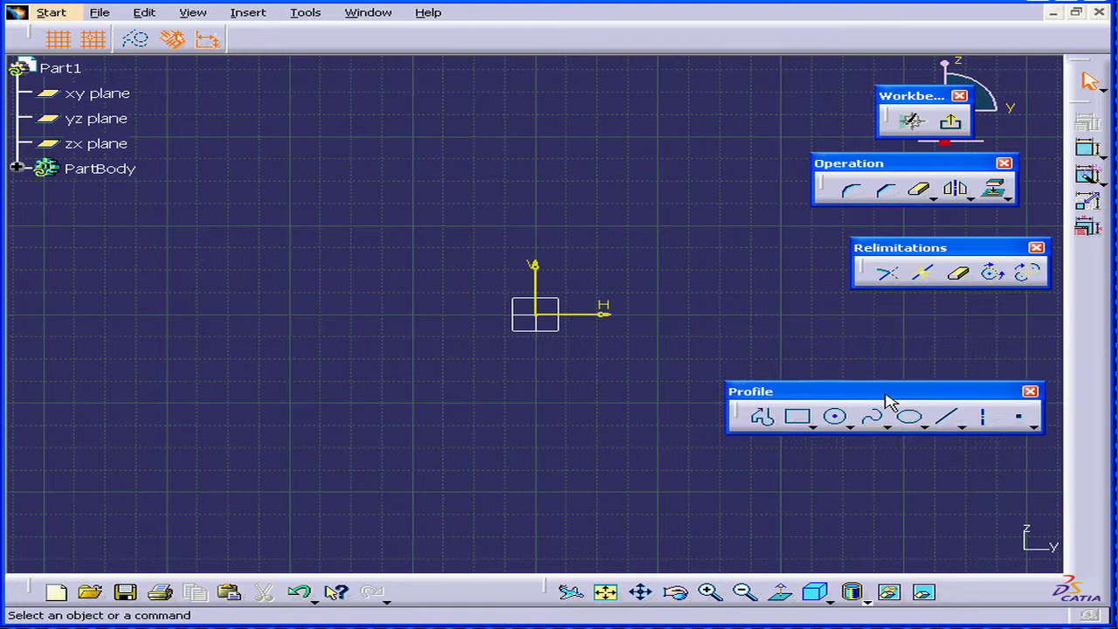
Step: Expand PartBody and Sketch.1 to reveal AbsoluteAxis with Origin, HDirection and VDirection
click(16, 167)
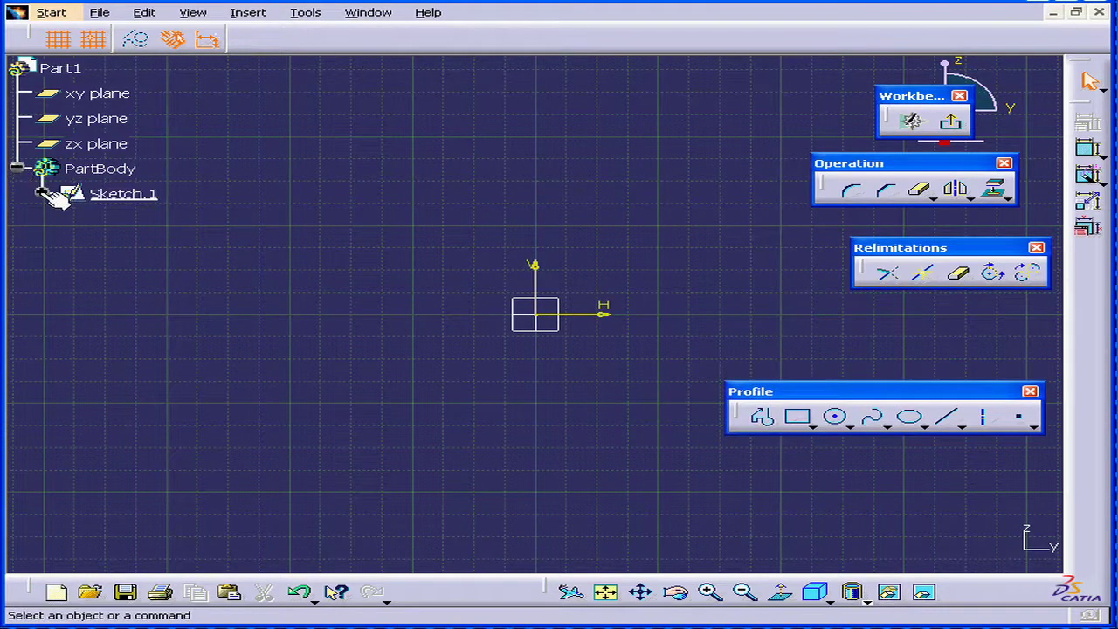
click(41, 193)
click(67, 217)
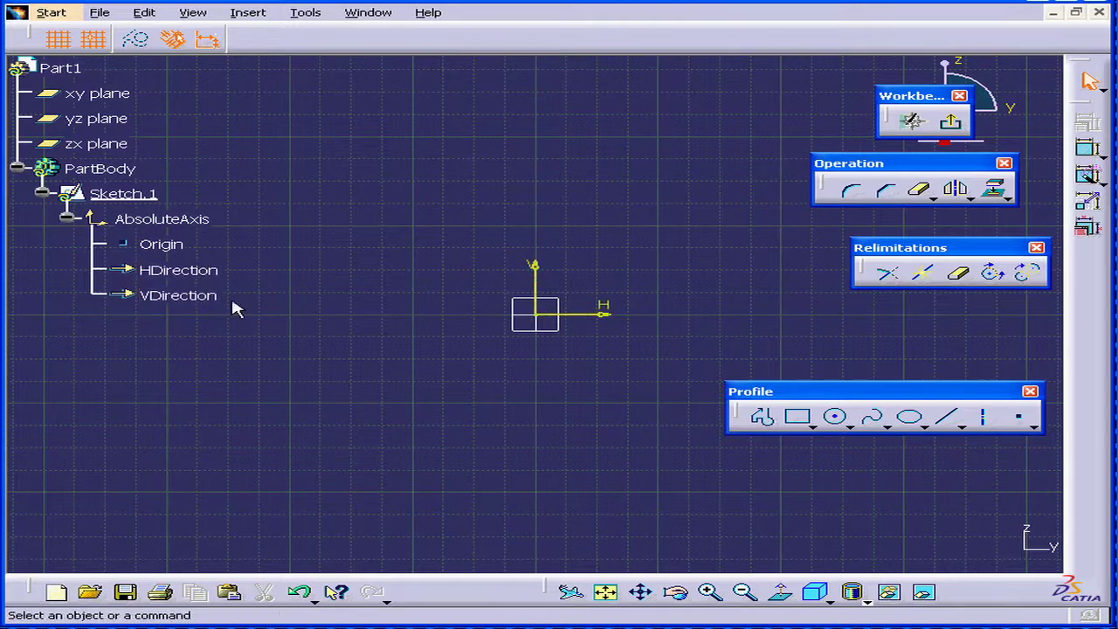
drag(841, 390, 848, 320)
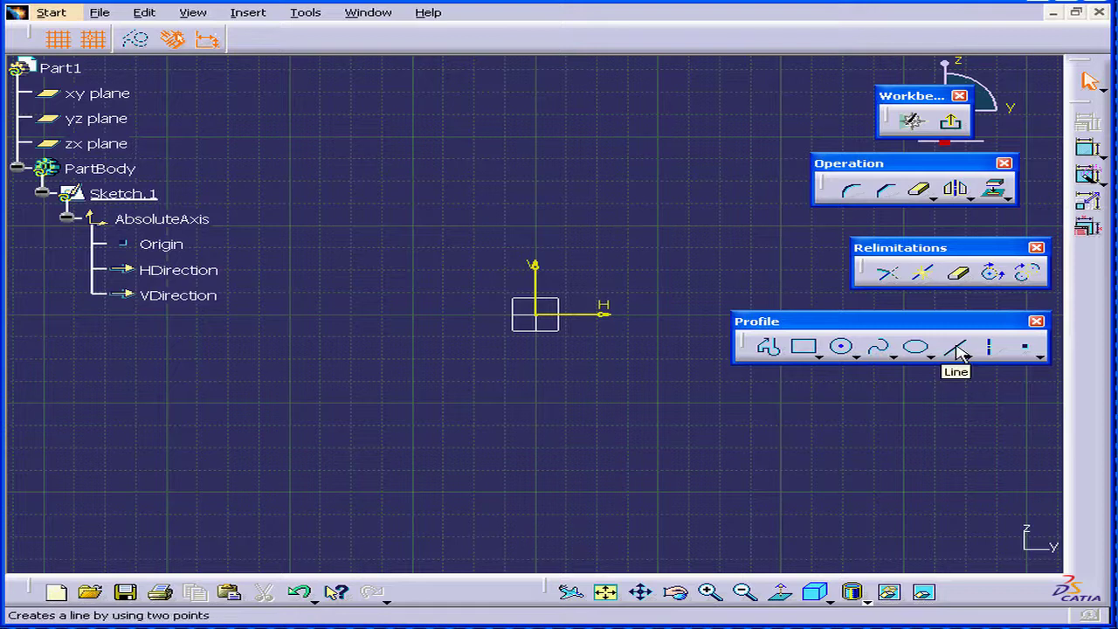
Step: Draw Line.1 from (-1.25, 0.25) down toward the lower right
click(958, 351)
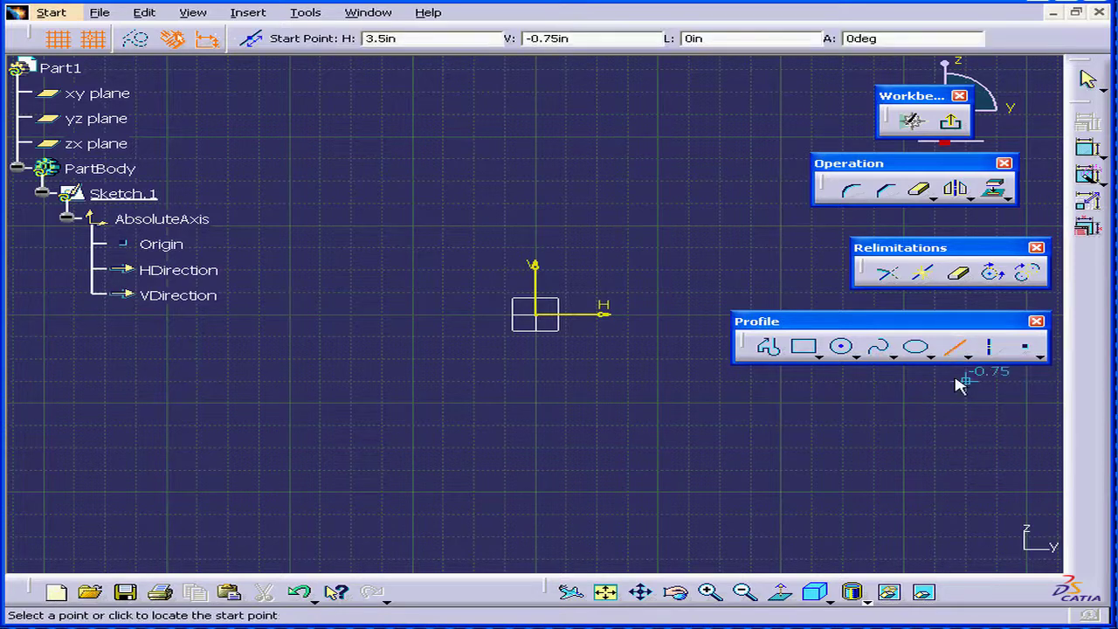
click(383, 292)
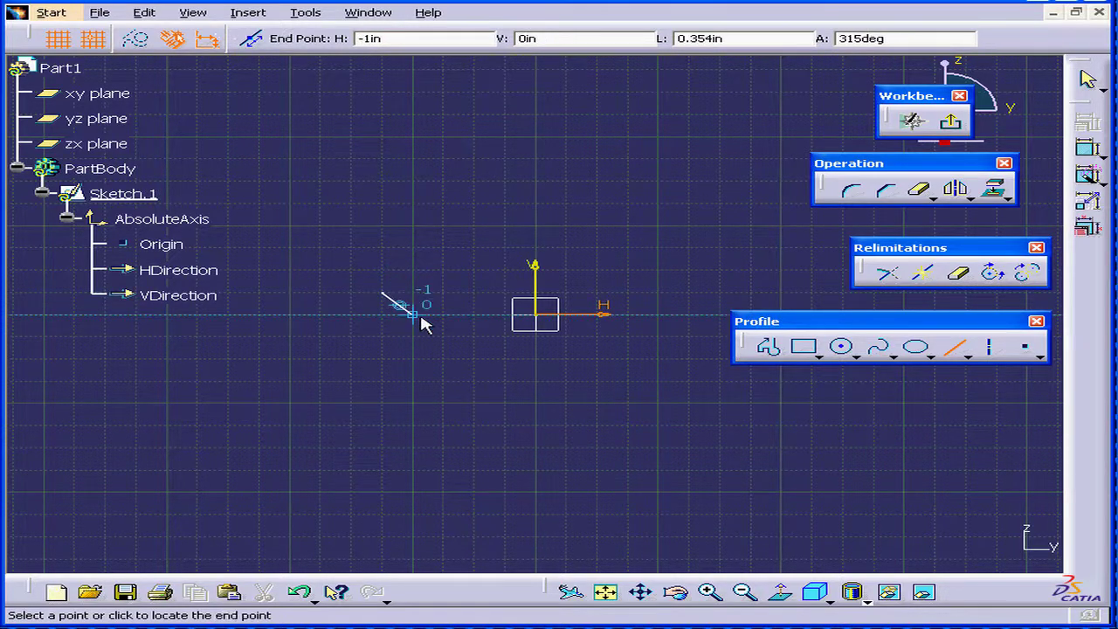
click(474, 491)
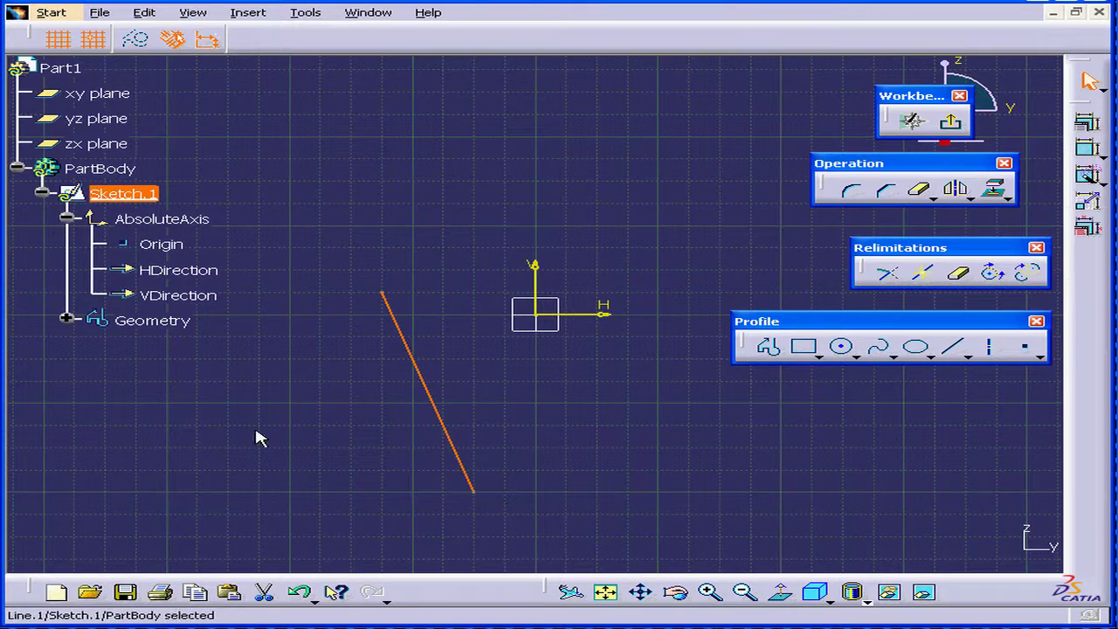
Step: Expand Geometry to list Line.1 with Point.1 and Point.2, then toggle the grid off and on
click(66, 317)
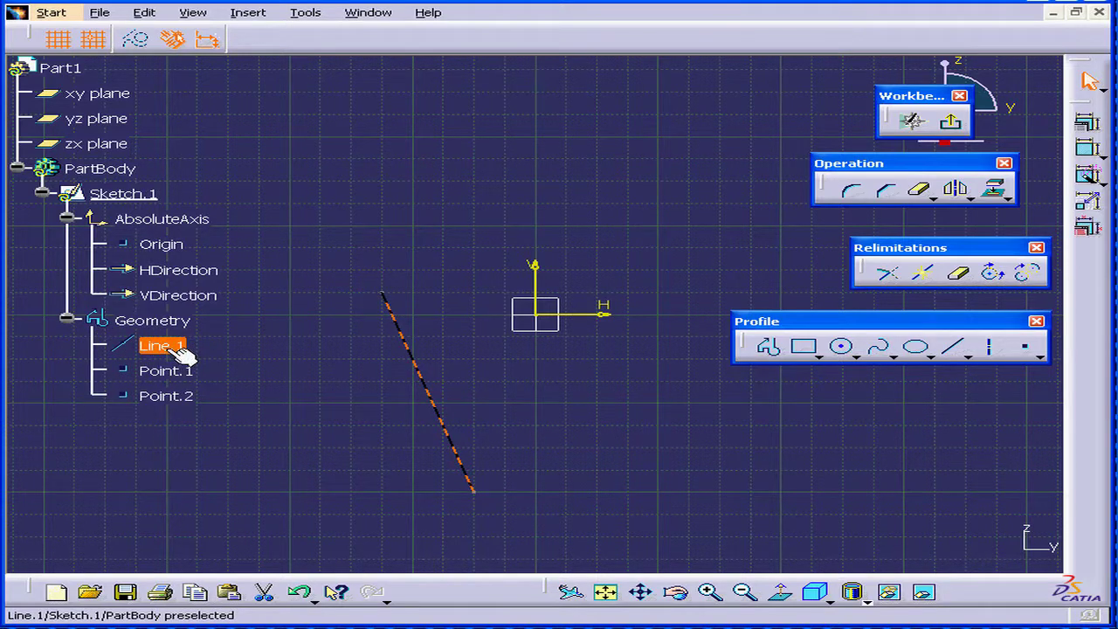
click(179, 348)
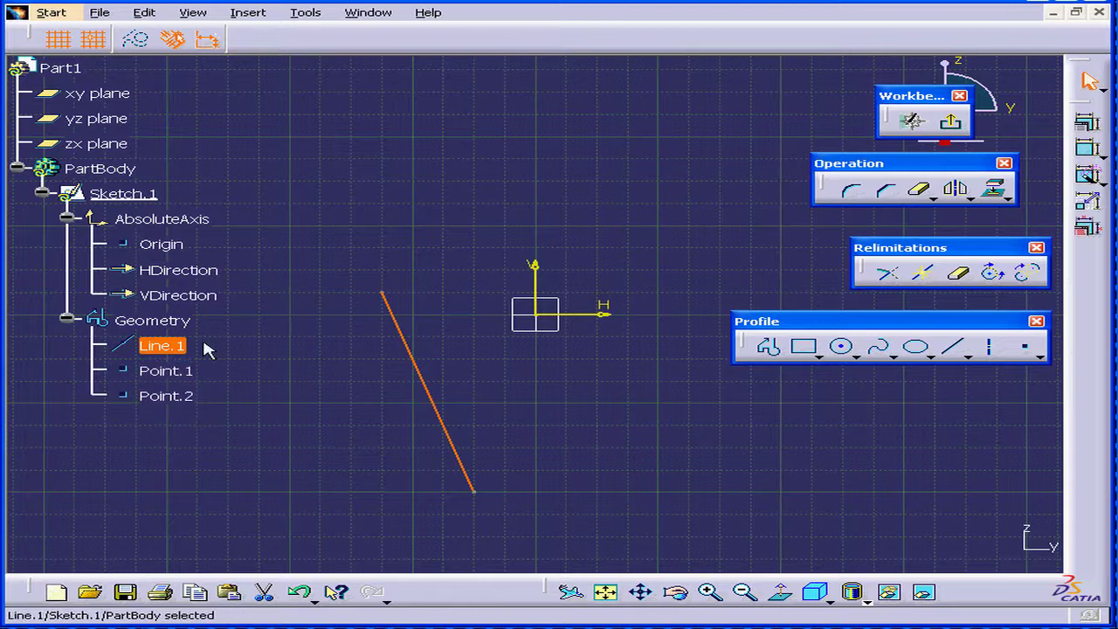
mouse_move(35, 39)
mouse_down()
mouse_move(53, 70)
mouse_move(183, 106)
mouse_move(35, 37)
mouse_up()
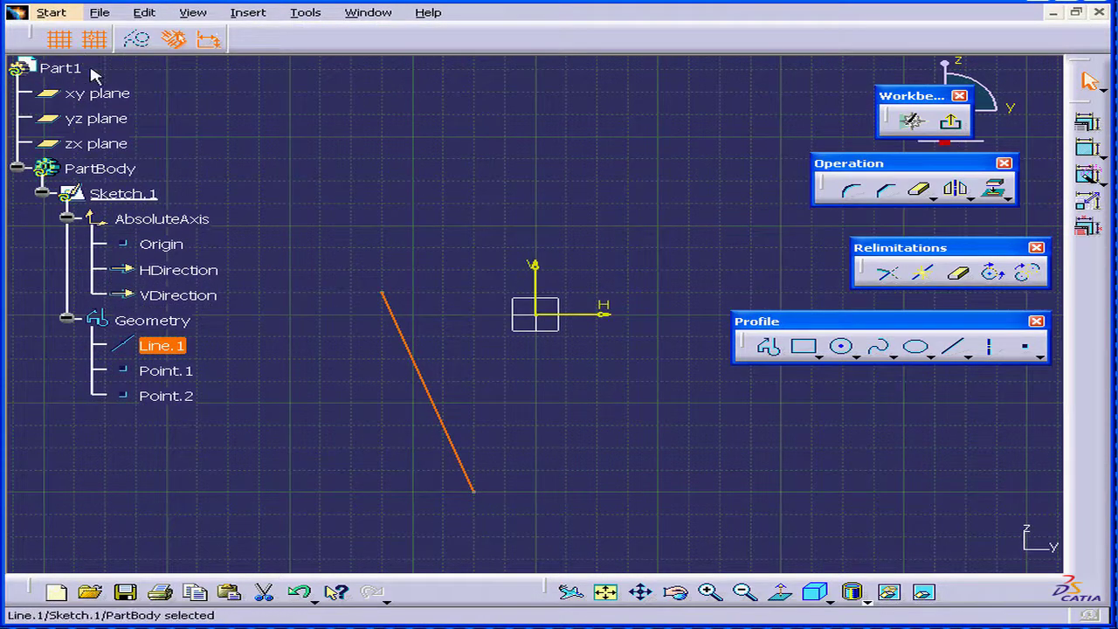
click(61, 40)
click(63, 41)
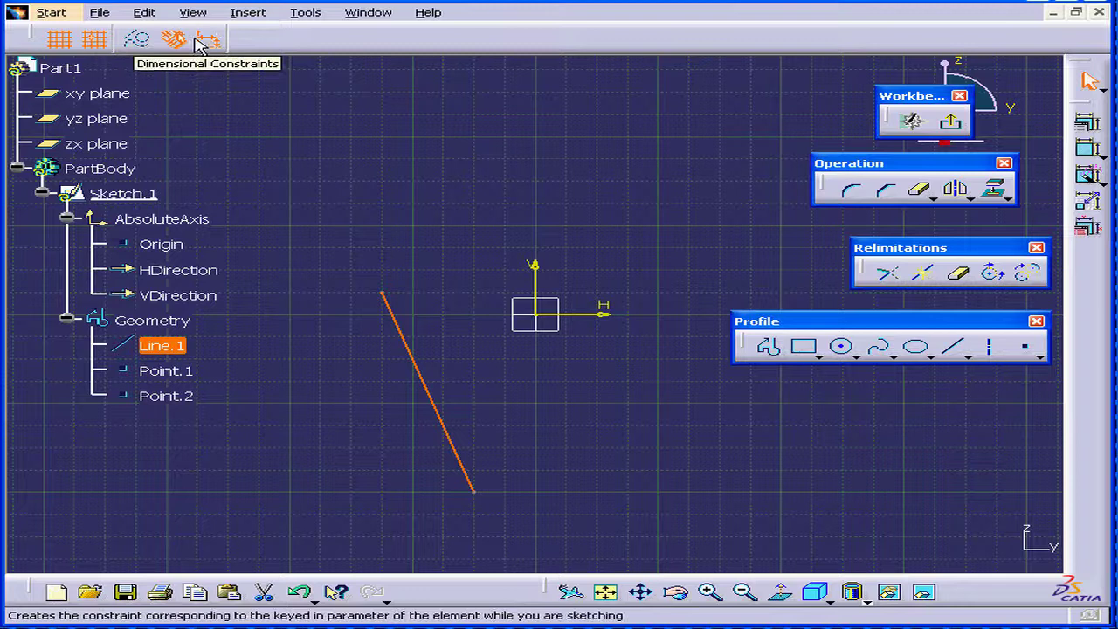
Step: Draw Line.2 from Line.1's lower end to (2, -2.25), then Line.3 closing back to Line.1's top
click(958, 350)
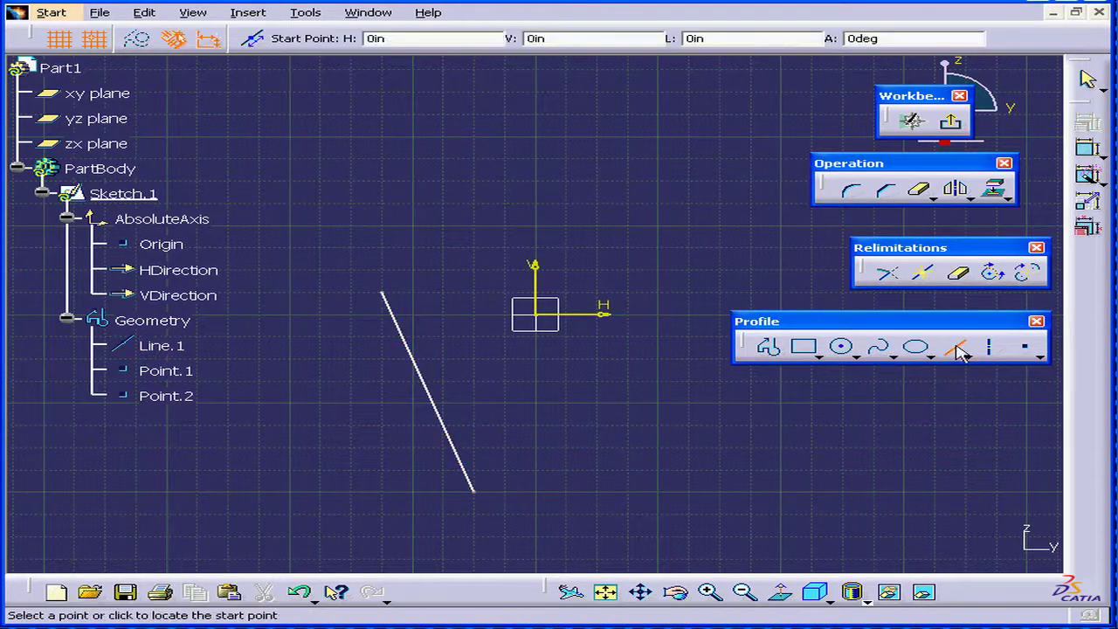
click(474, 492)
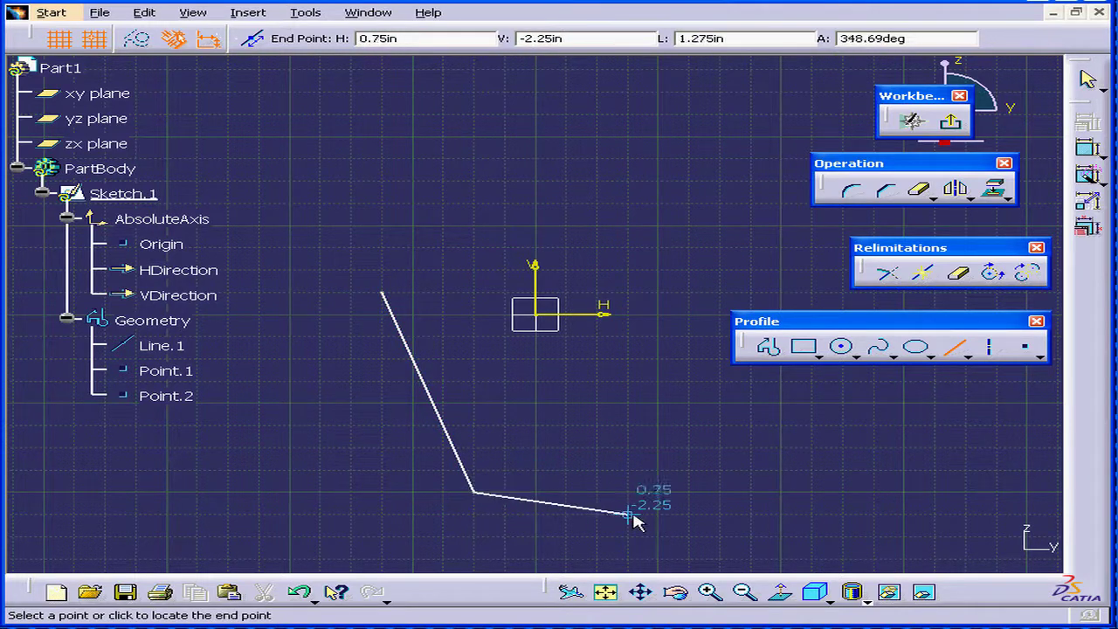
click(780, 514)
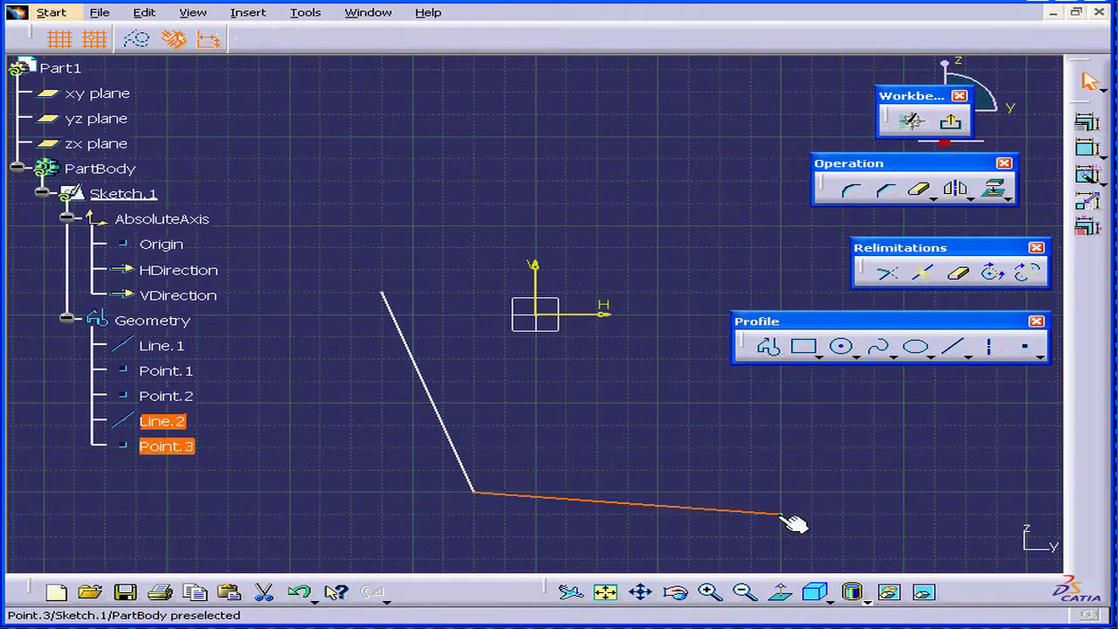
click(956, 349)
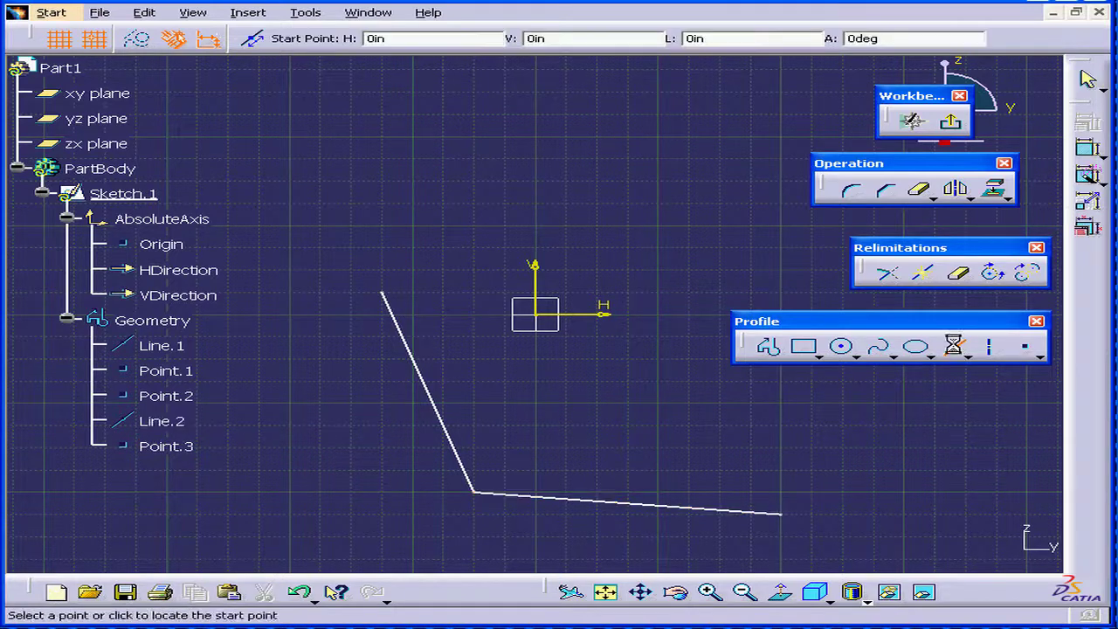
click(381, 291)
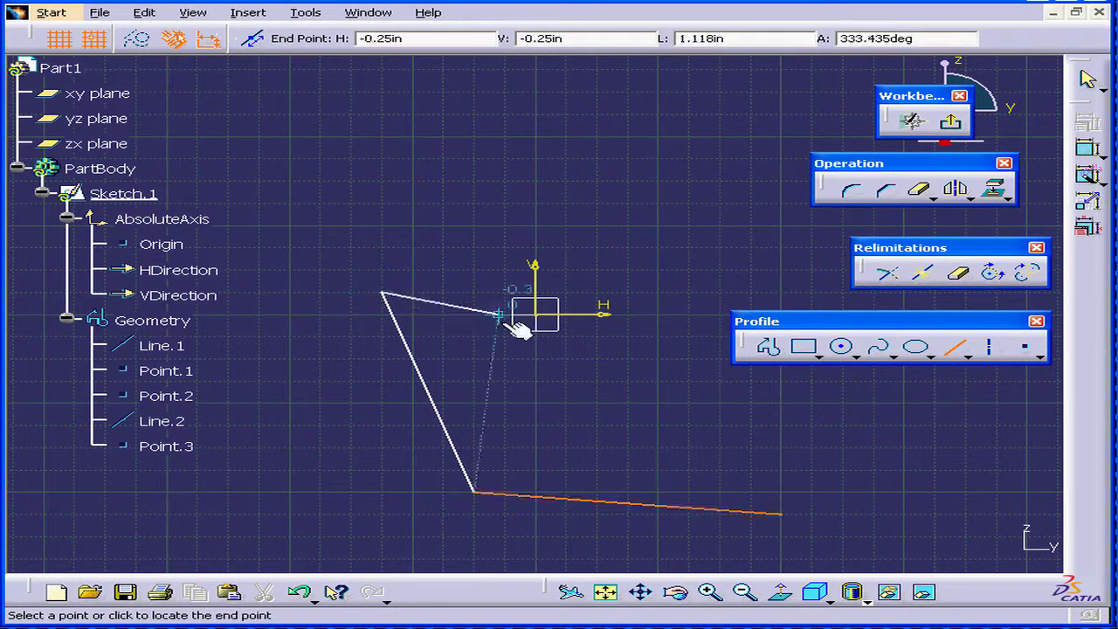
click(790, 517)
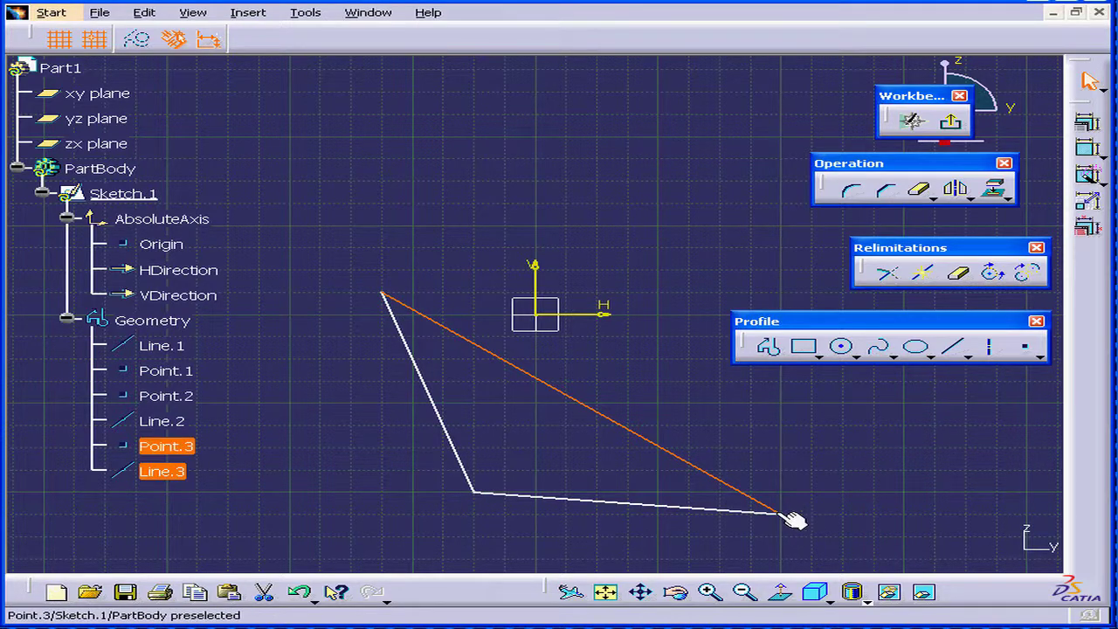
Step: Exit the sketch and pad Sketch.1 with a length of 0.5 in
click(952, 128)
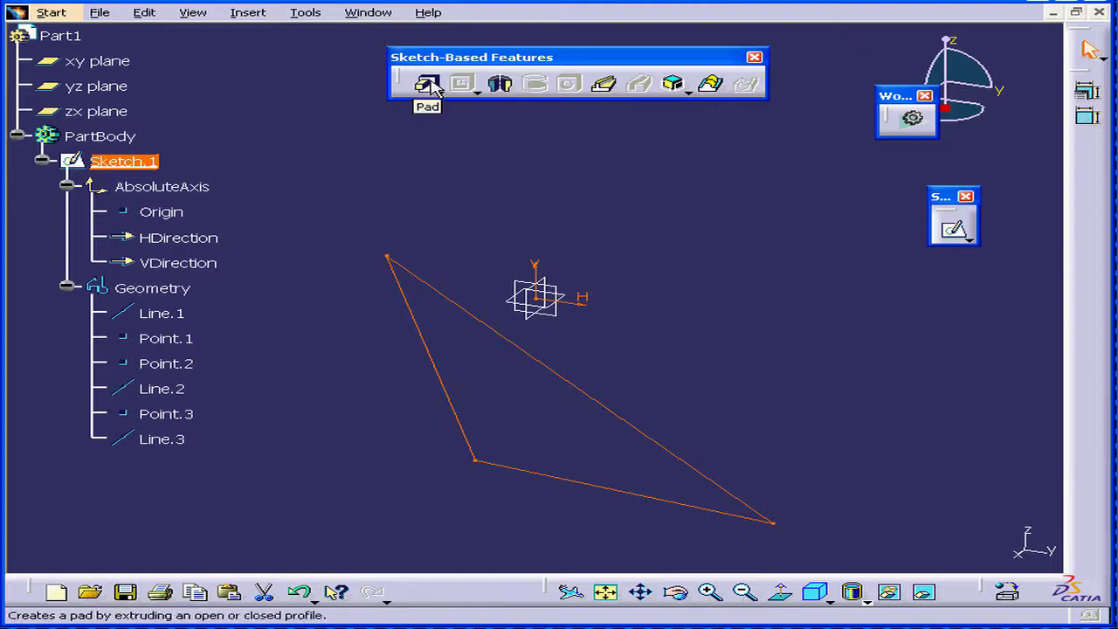
click(427, 84)
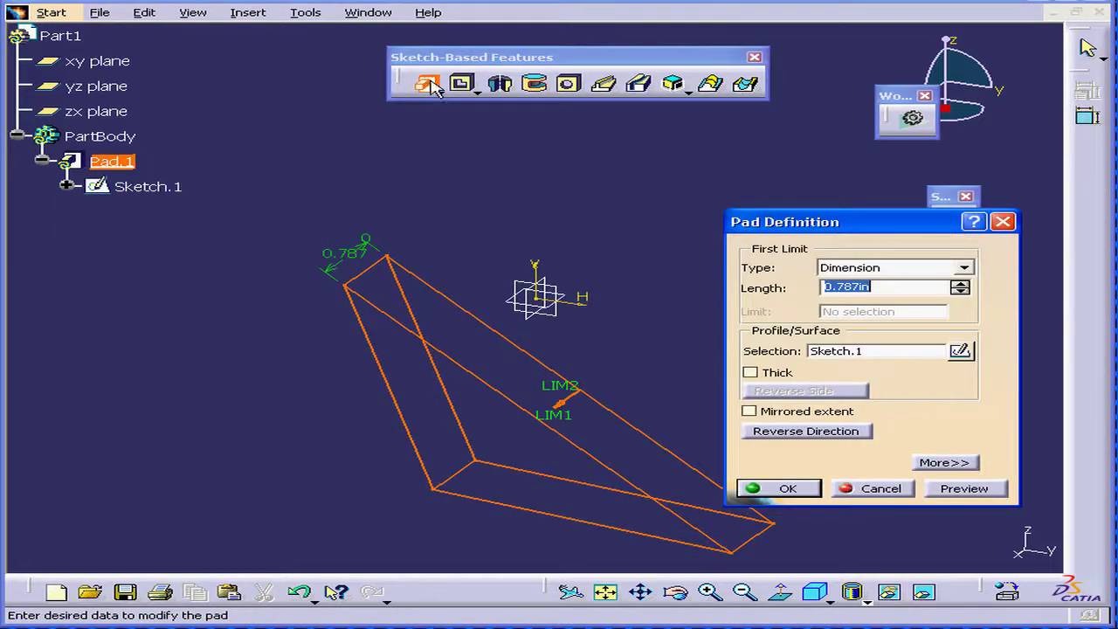
drag(842, 225, 846, 211)
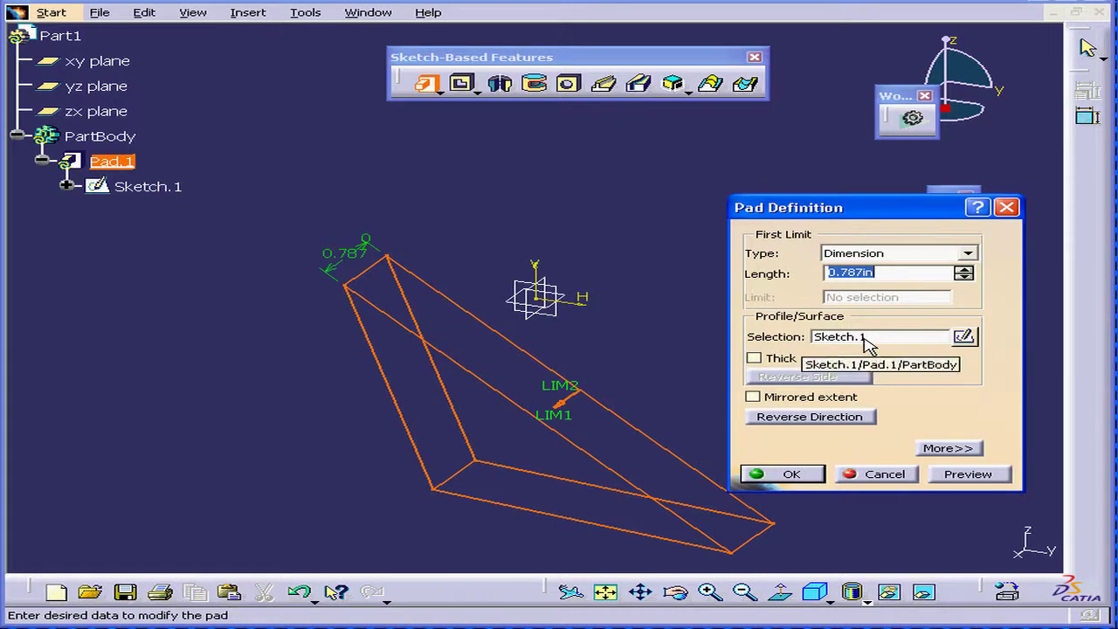
click(868, 339)
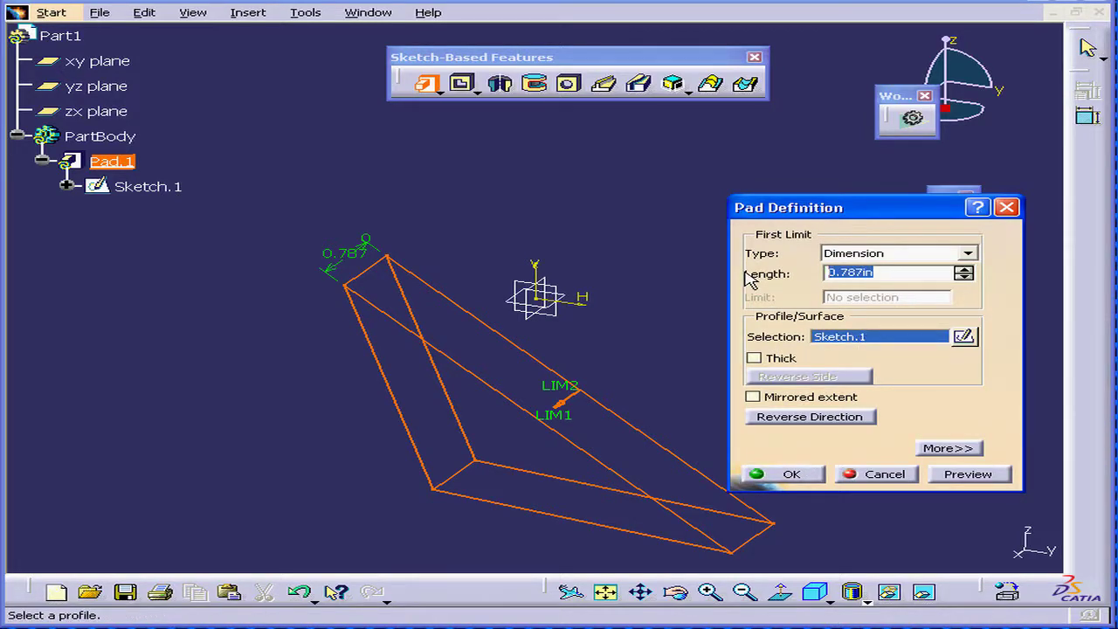
text(.5)
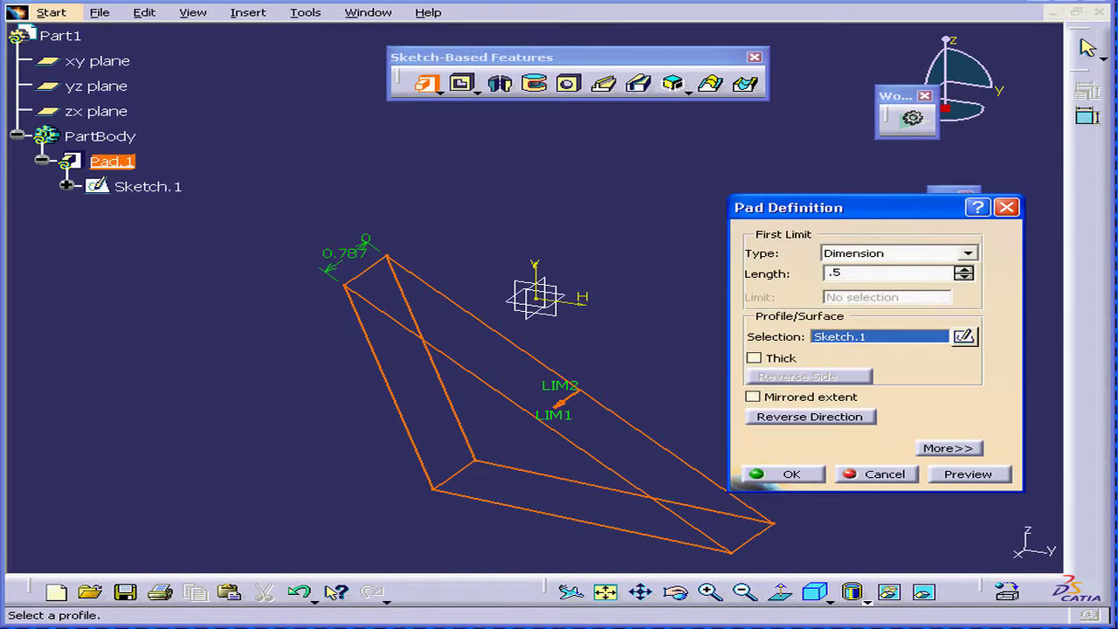
key(Return)
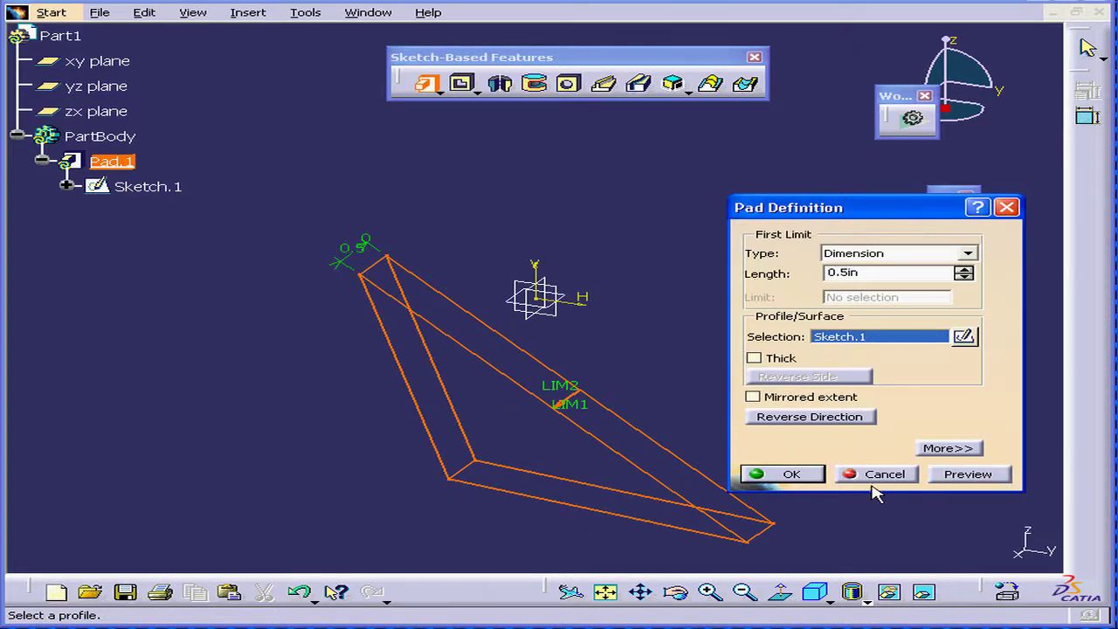
click(798, 472)
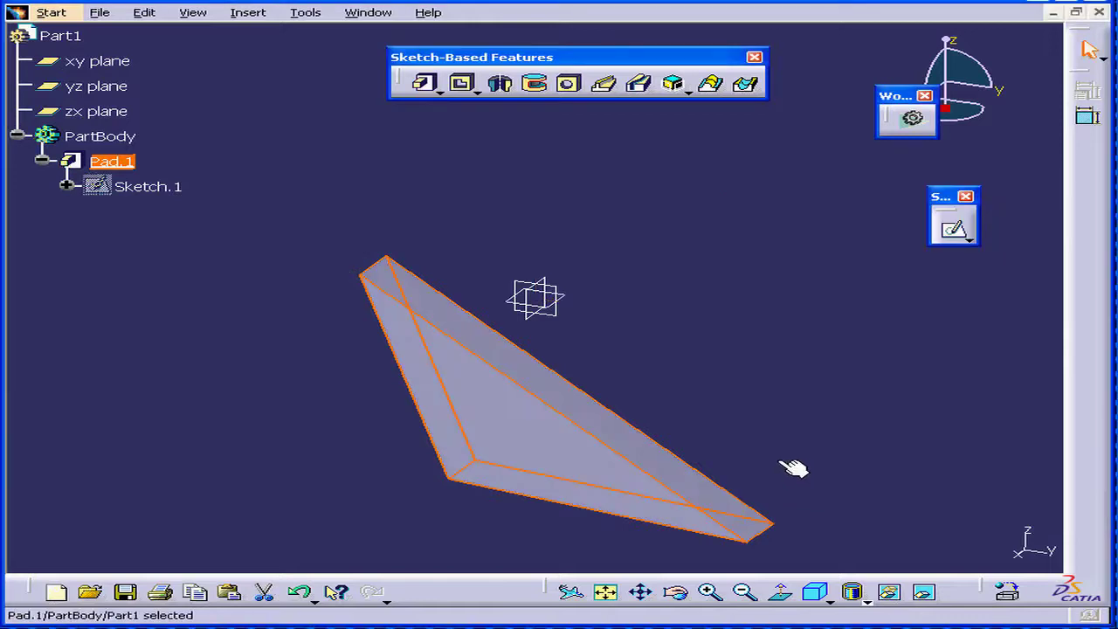
middle_drag(572, 435, 534, 449)
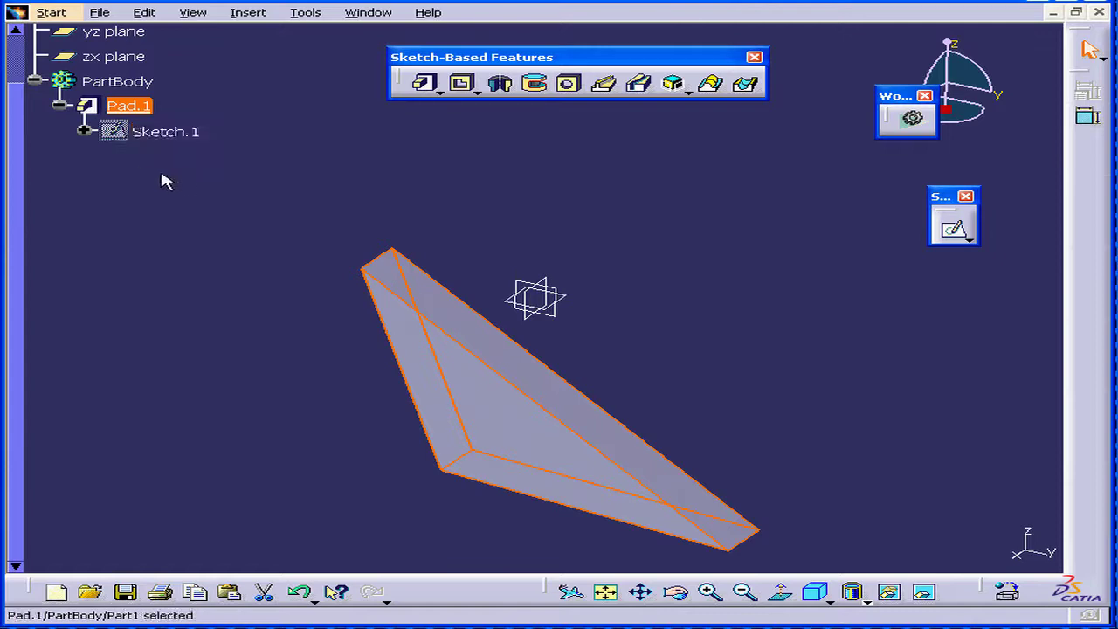
click(926, 594)
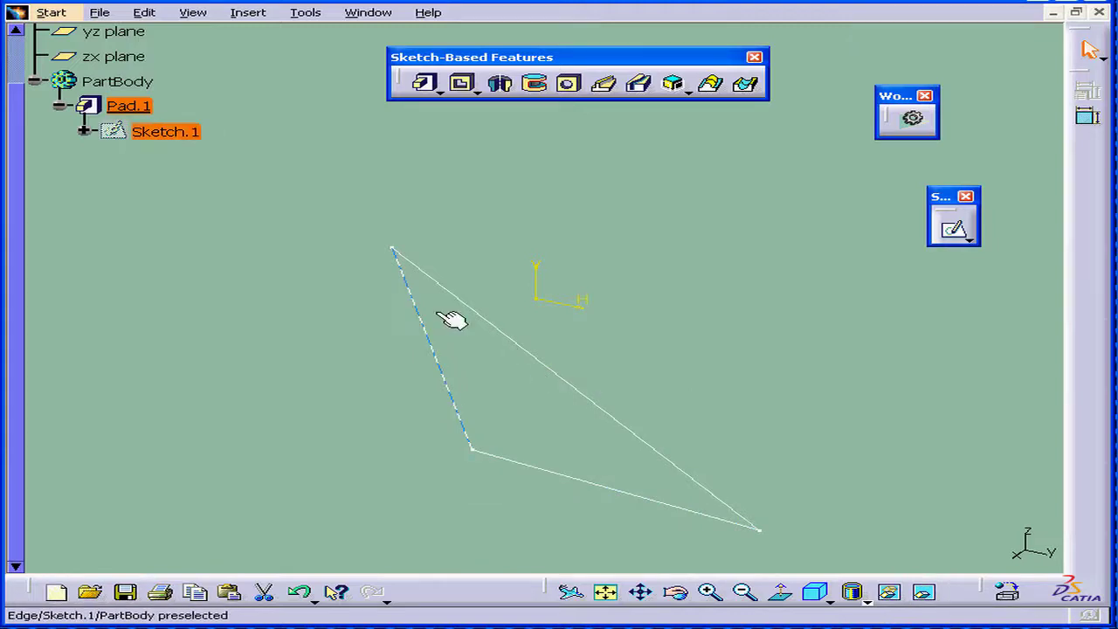
click(926, 595)
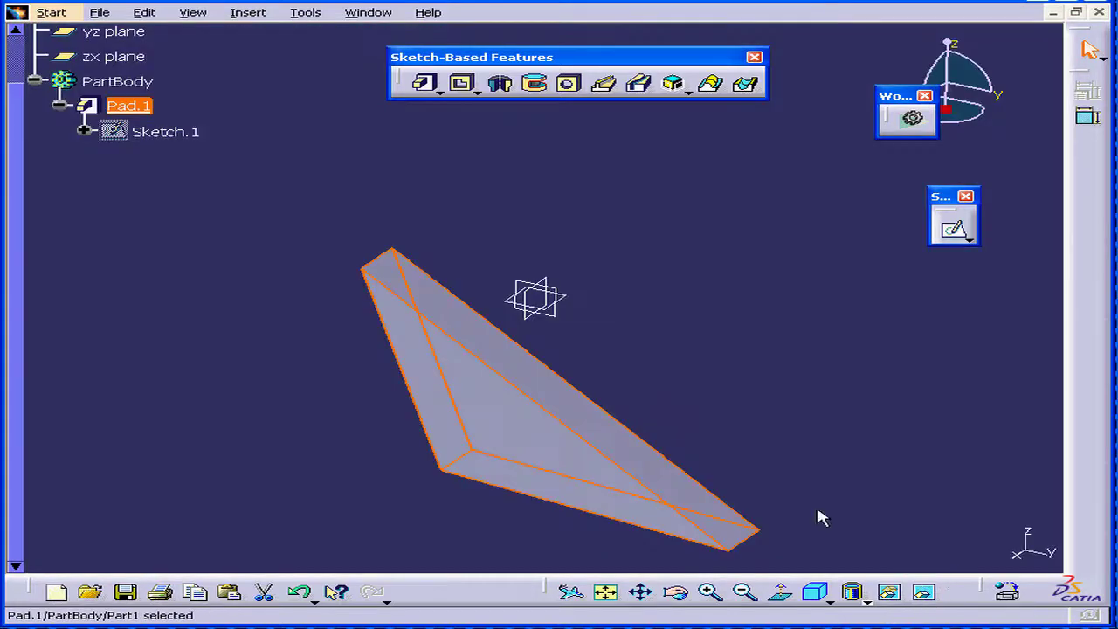
Step: Edit Sketch.1, drag all three triangle corners into a broader upright shape, then exit so Pad.1 updates
double_click(126, 138)
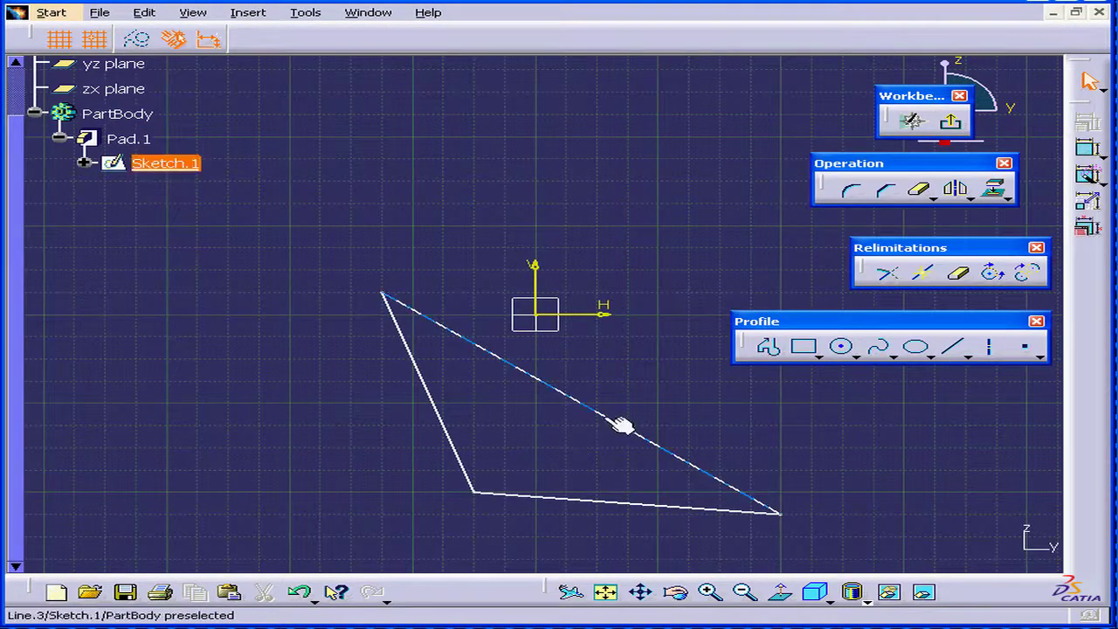
drag(386, 295, 505, 252)
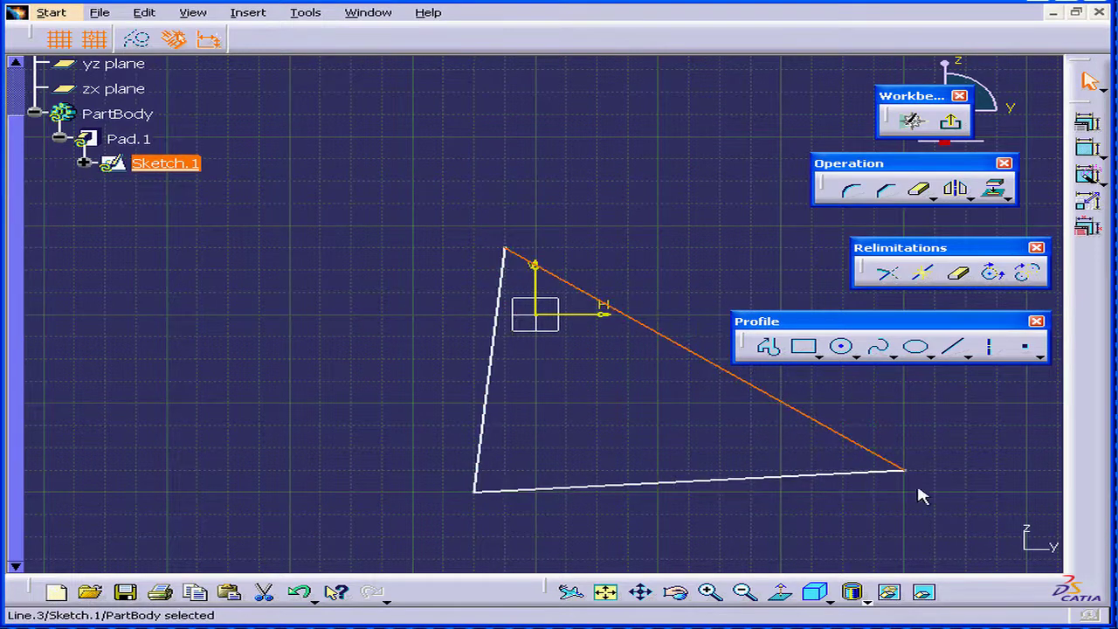
drag(908, 472, 721, 494)
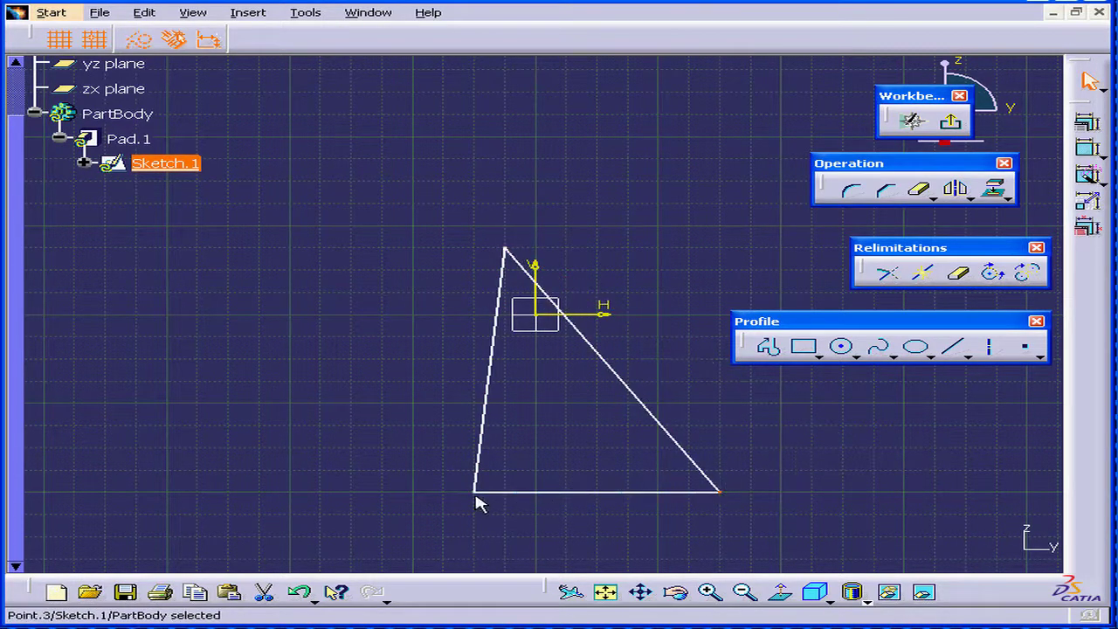
drag(476, 495, 293, 470)
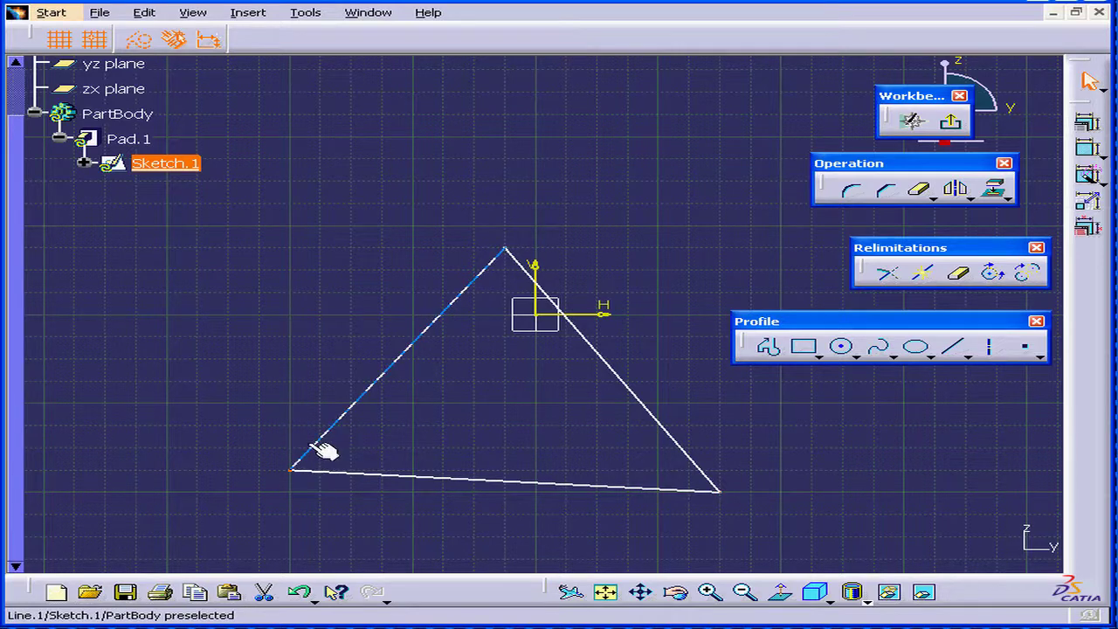
double_click(110, 143)
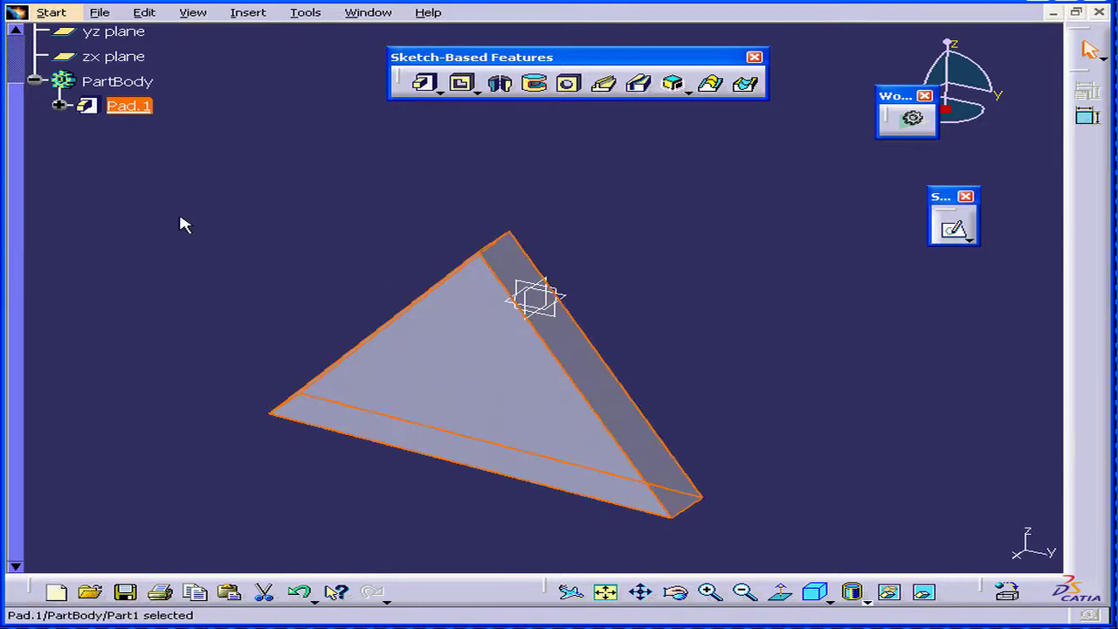
Step: Reopen Sketch.1 and constrain Line.1 as horizontal
click(58, 105)
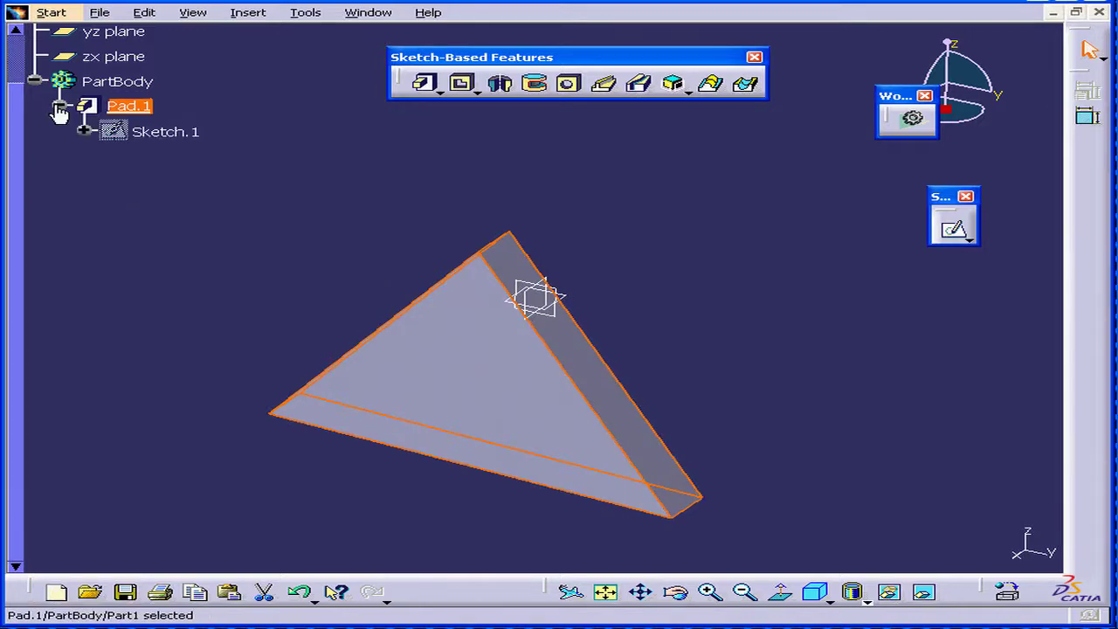
double_click(127, 133)
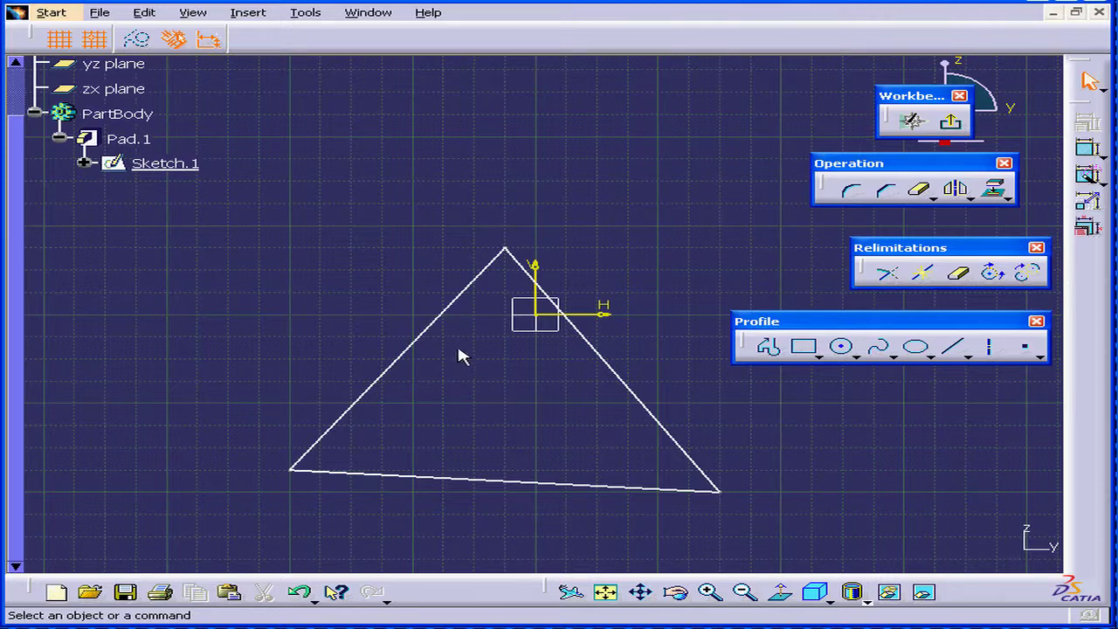
click(85, 163)
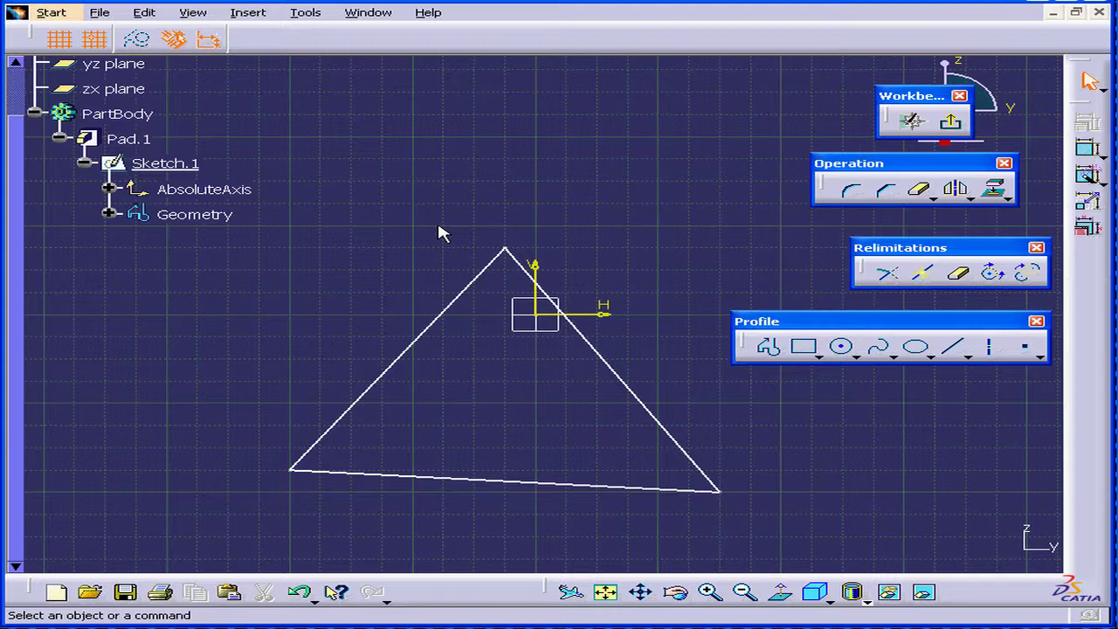
click(441, 320)
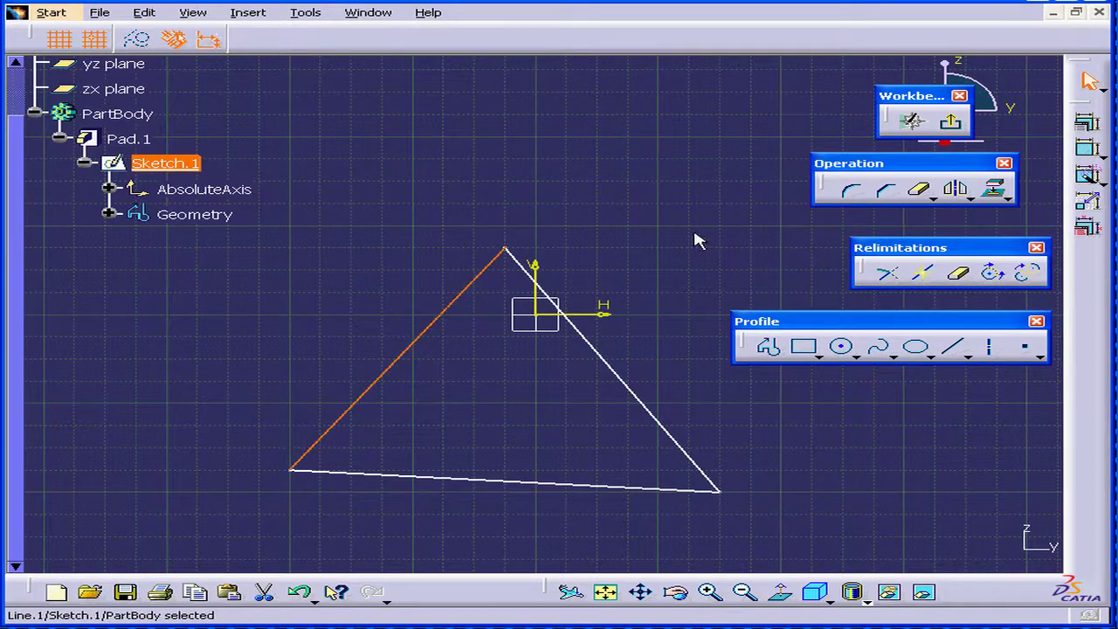
click(1088, 127)
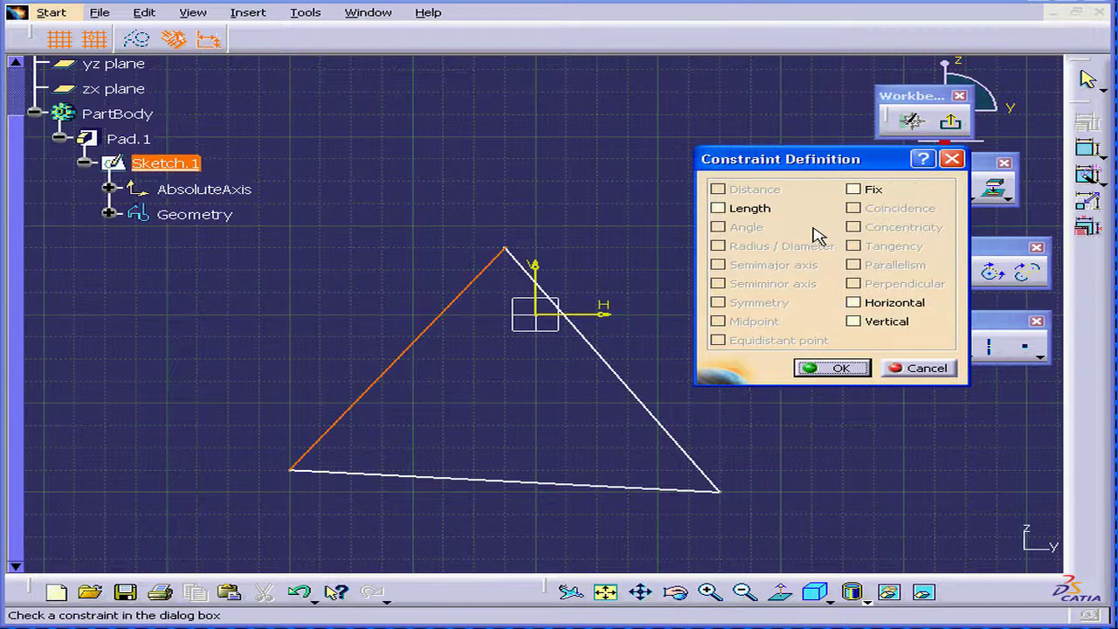
click(853, 303)
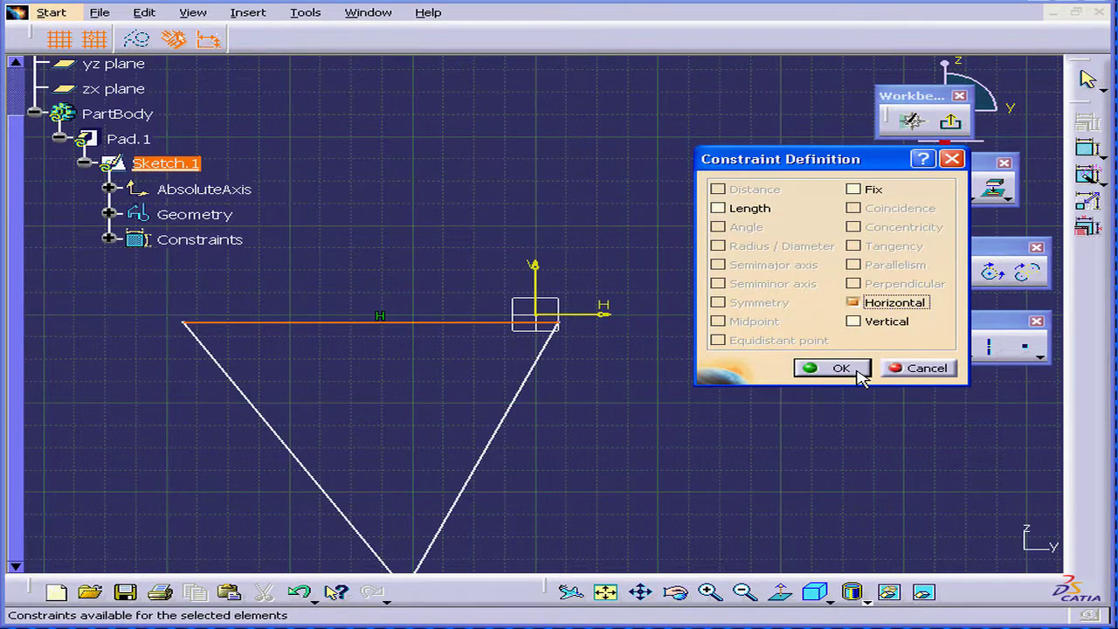
click(840, 368)
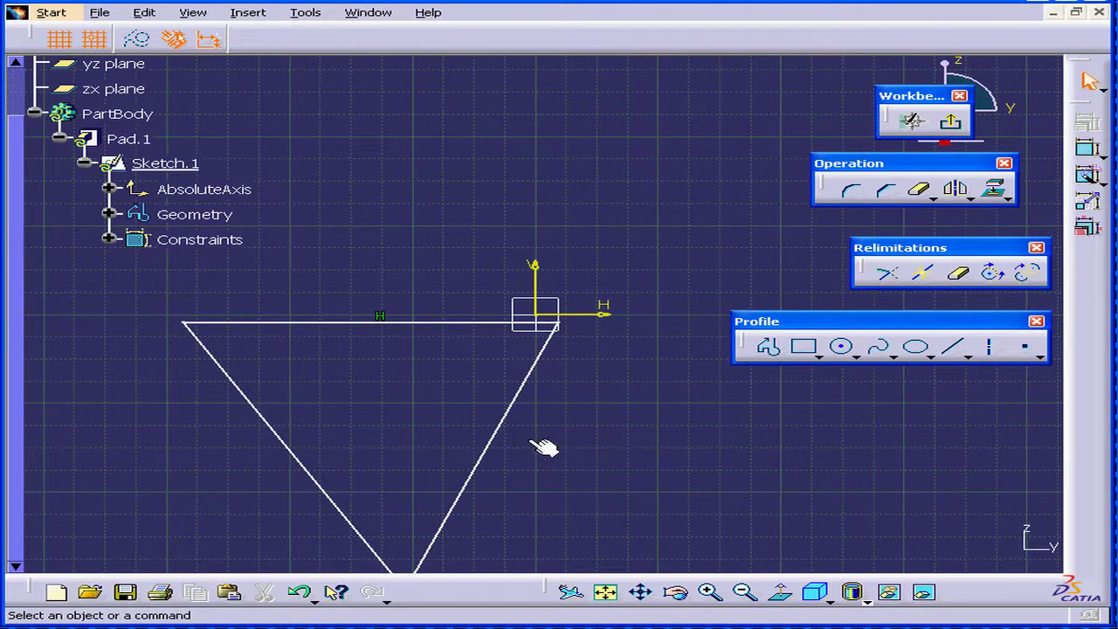
Step: Constrain Line.3 as vertical to form the right angle
click(497, 434)
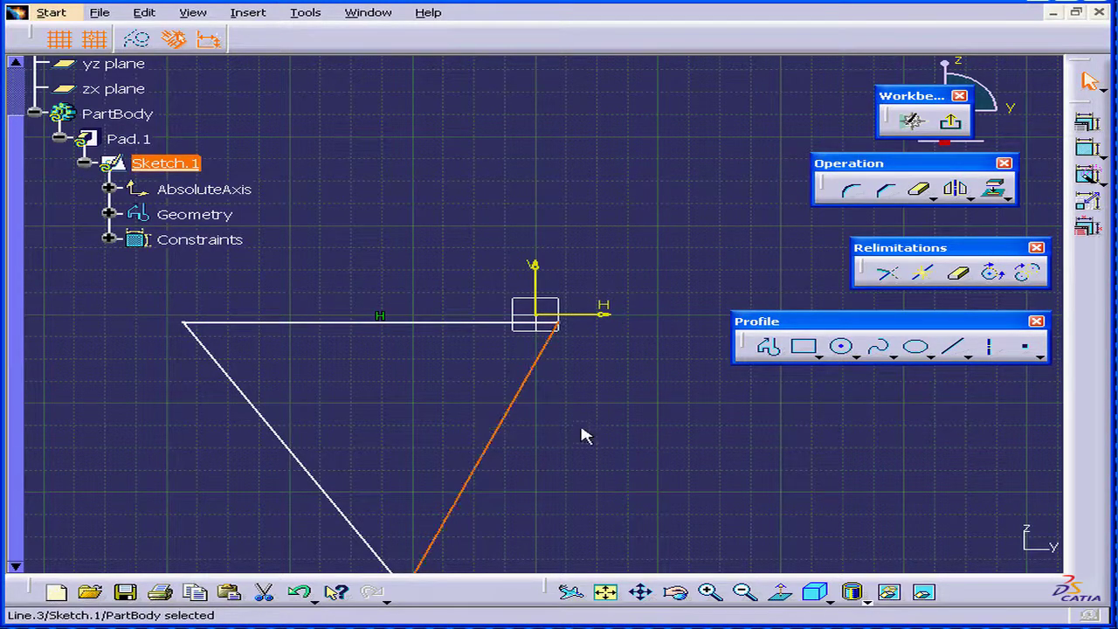
click(1087, 122)
click(858, 348)
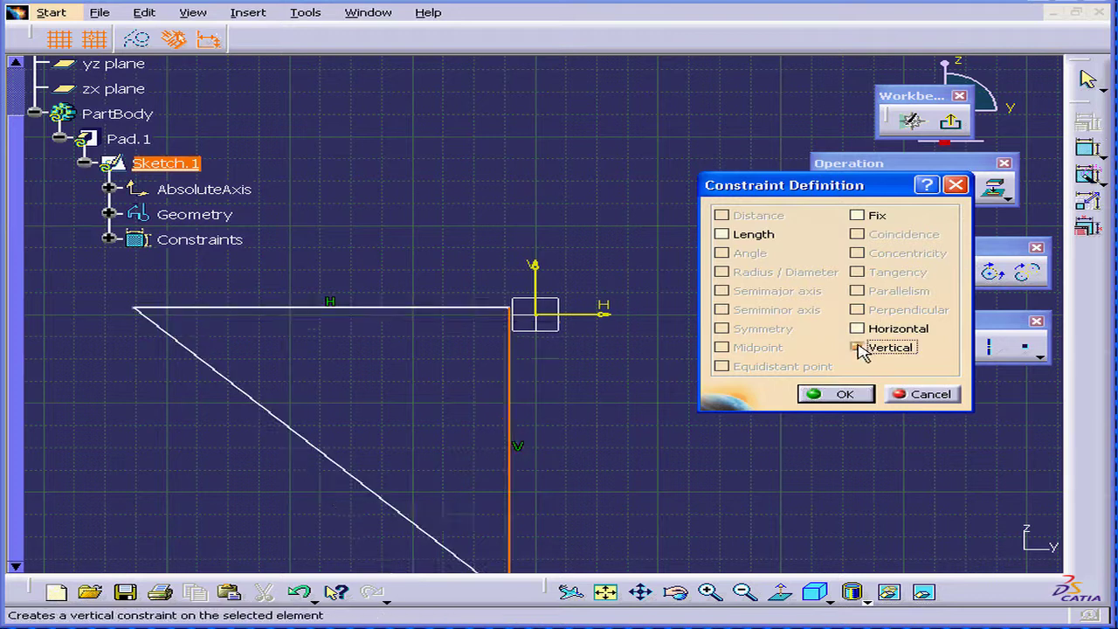
click(862, 397)
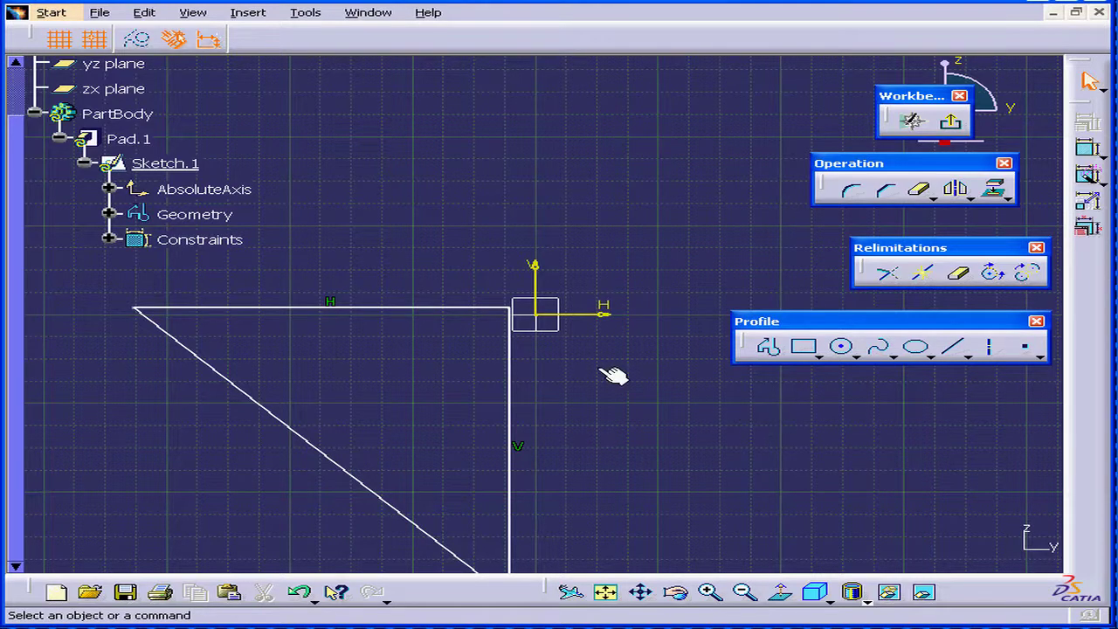
Step: Drag the top-left corner right and down and the vertical edge left to shrink the triangle
mouse_move(600, 372)
middle_down()
mouse_move(636, 288)
mouse_move(741, 246)
mouse_move(773, 249)
middle_up()
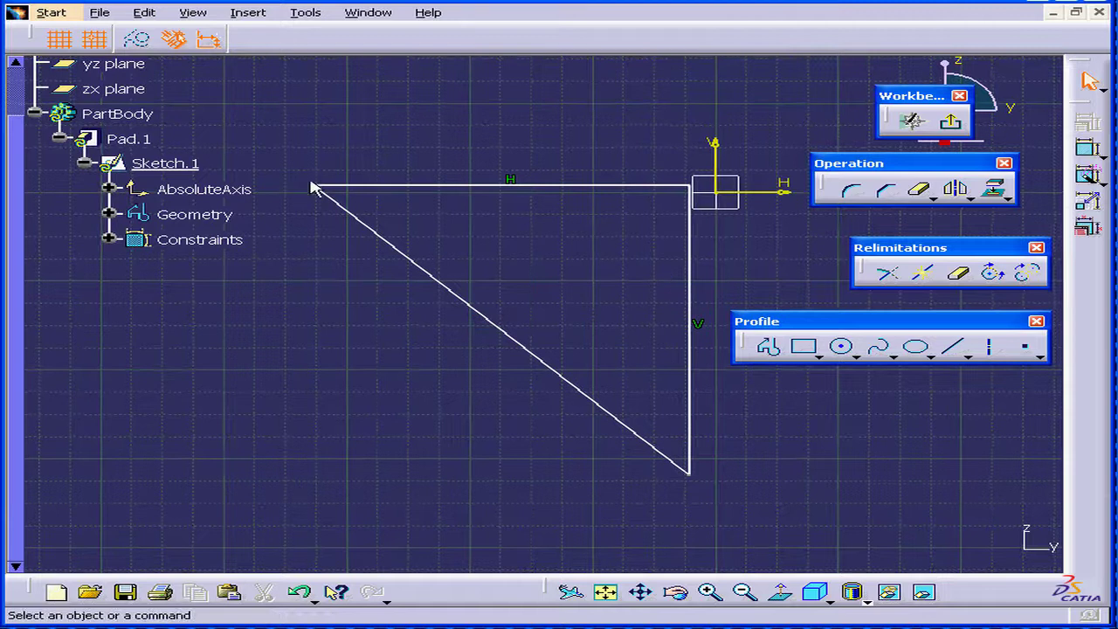
drag(312, 186, 434, 319)
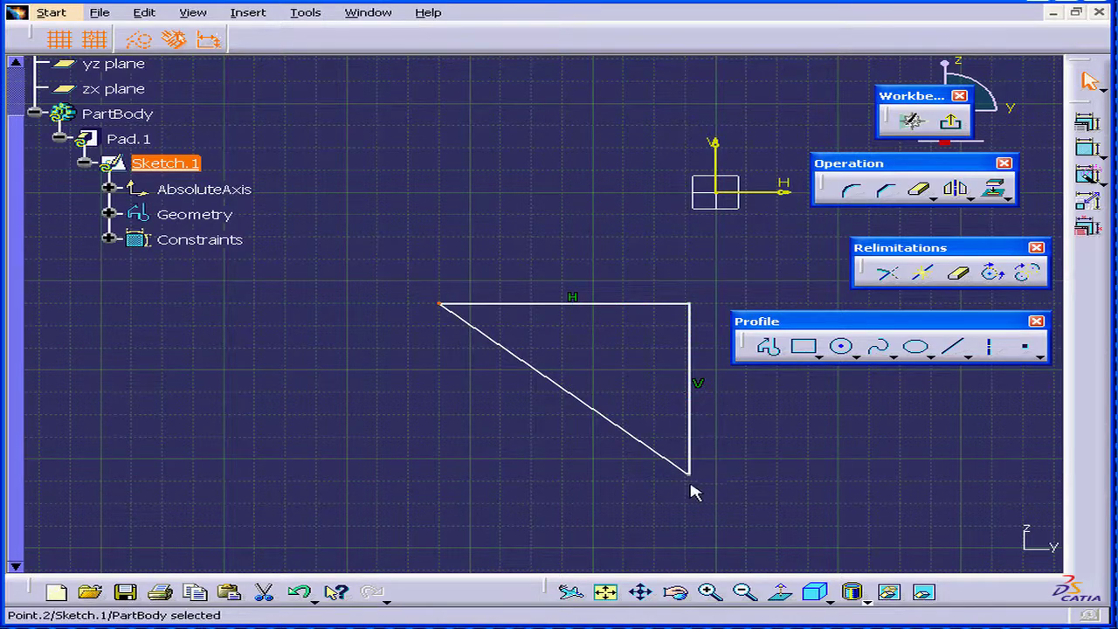
drag(692, 476, 663, 477)
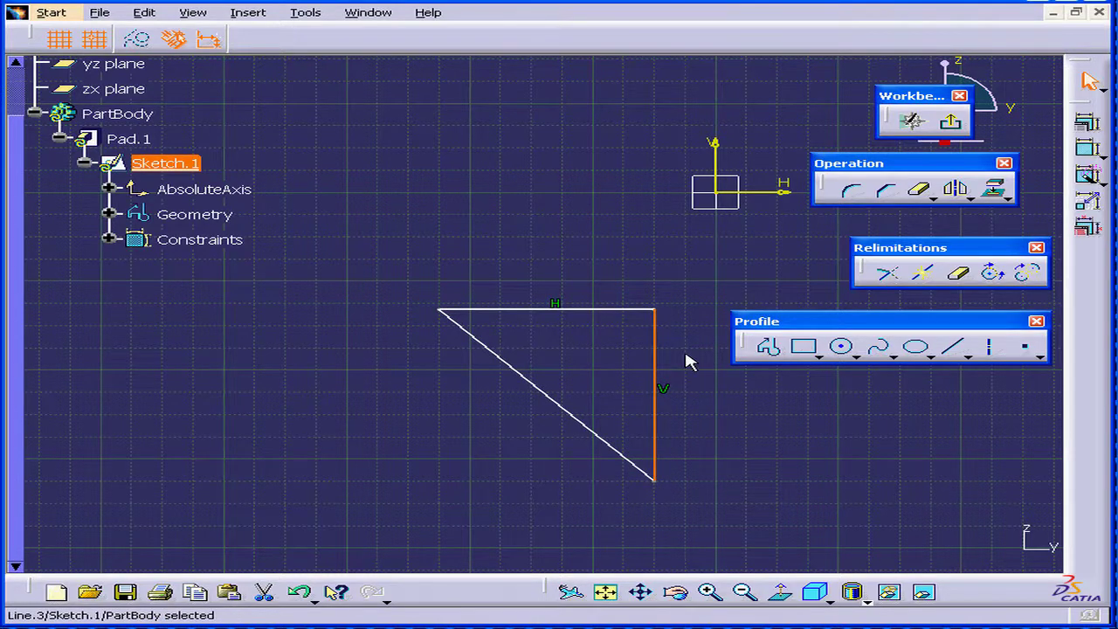
click(696, 328)
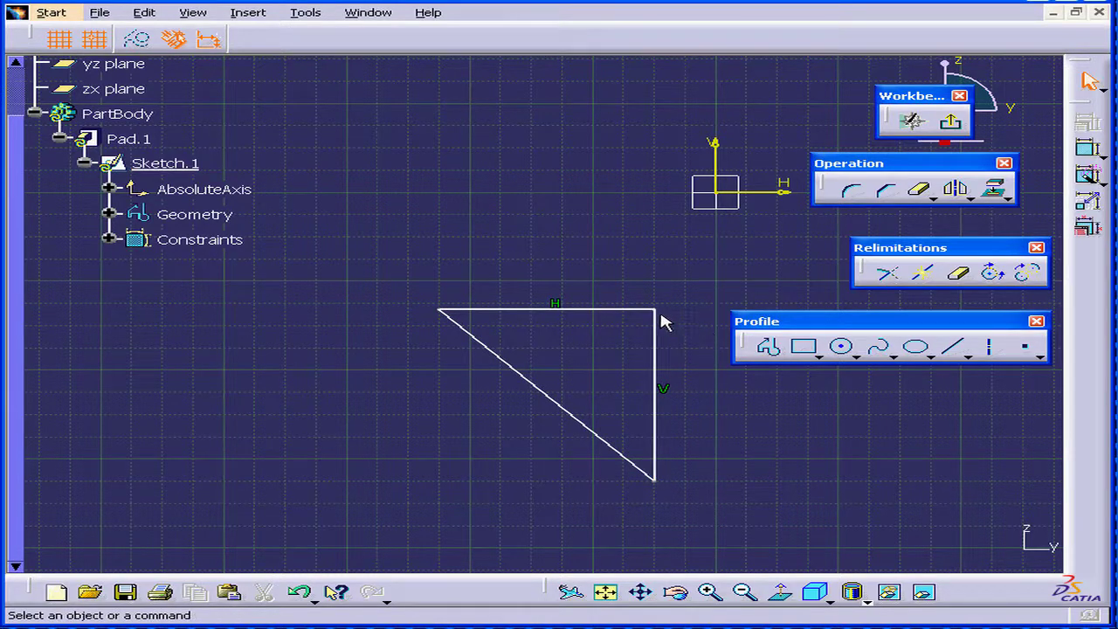
Step: Make the triangle's top-right corner coincident with the sketch's AbsoluteAxis origin
click(654, 308)
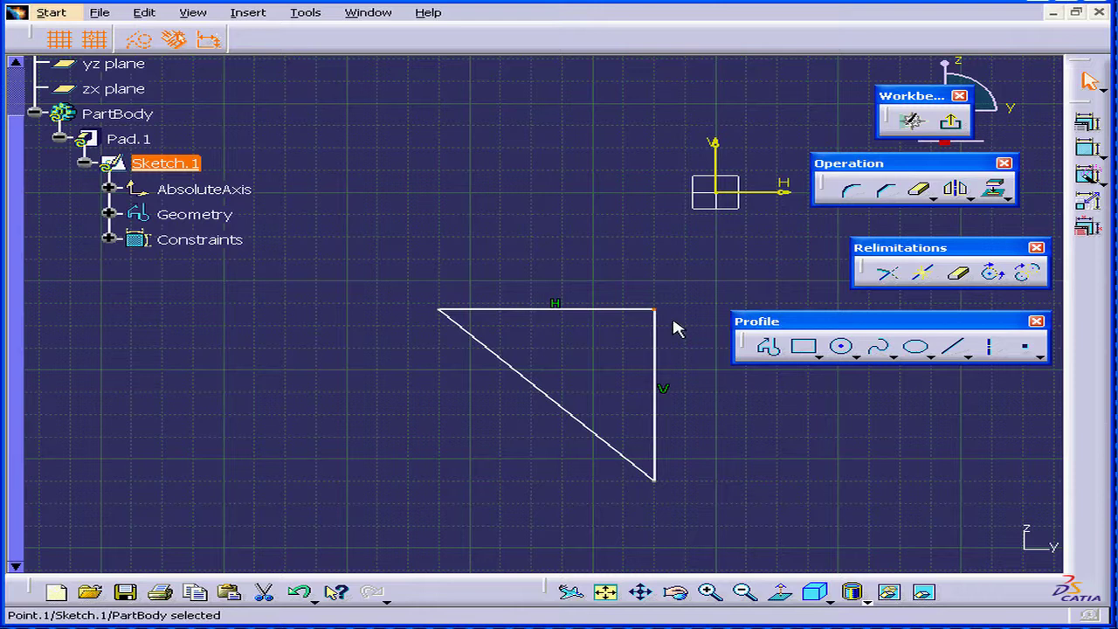
ctrl+click(717, 194)
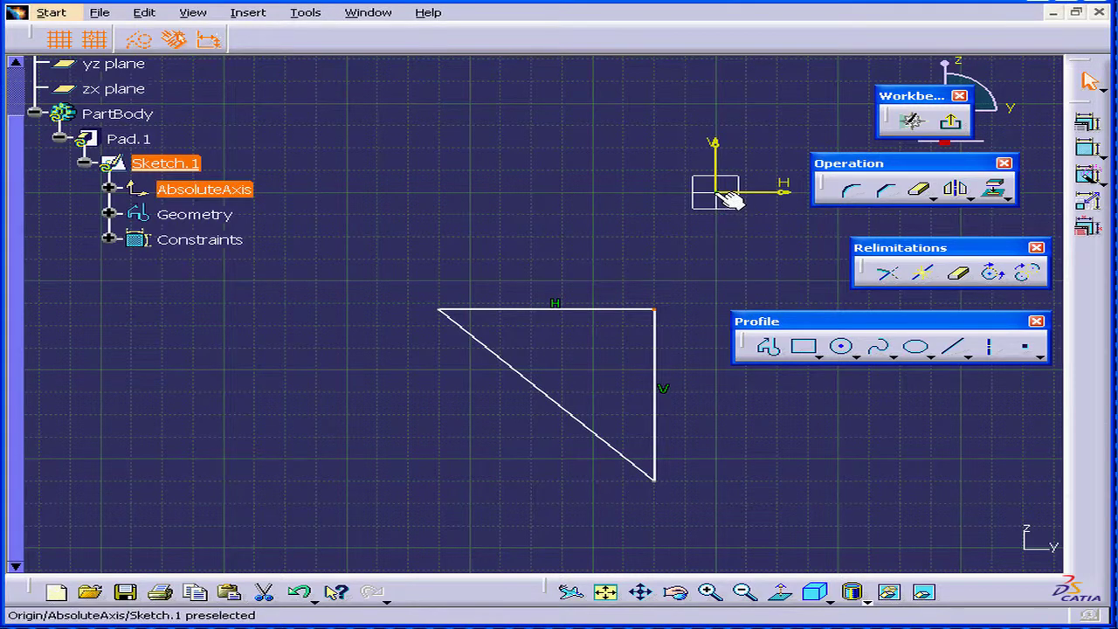
click(1086, 127)
click(857, 234)
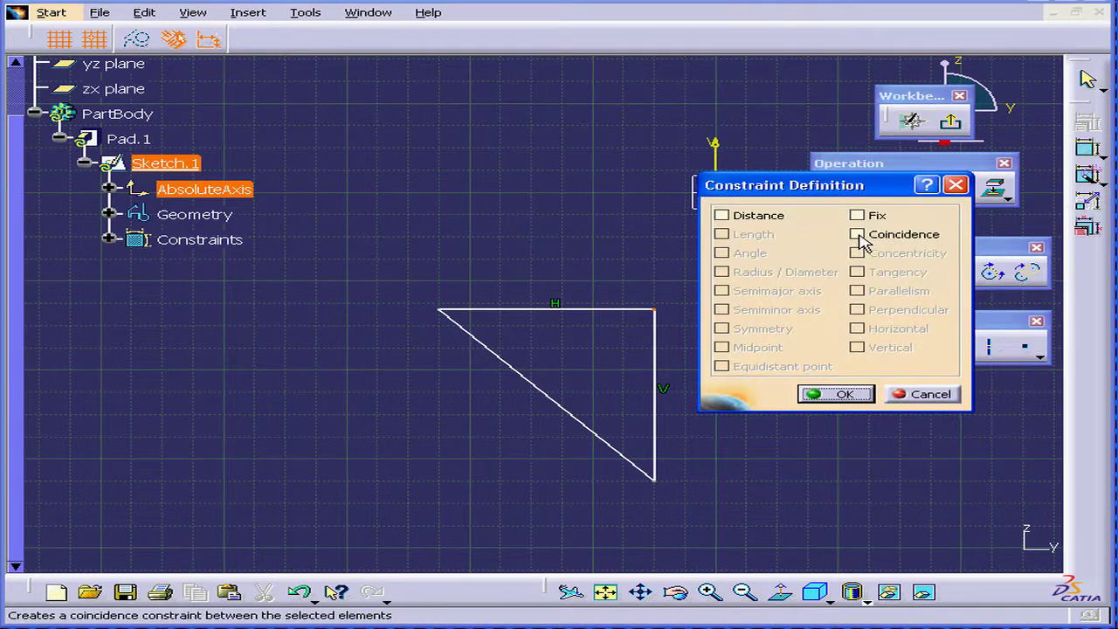
click(836, 394)
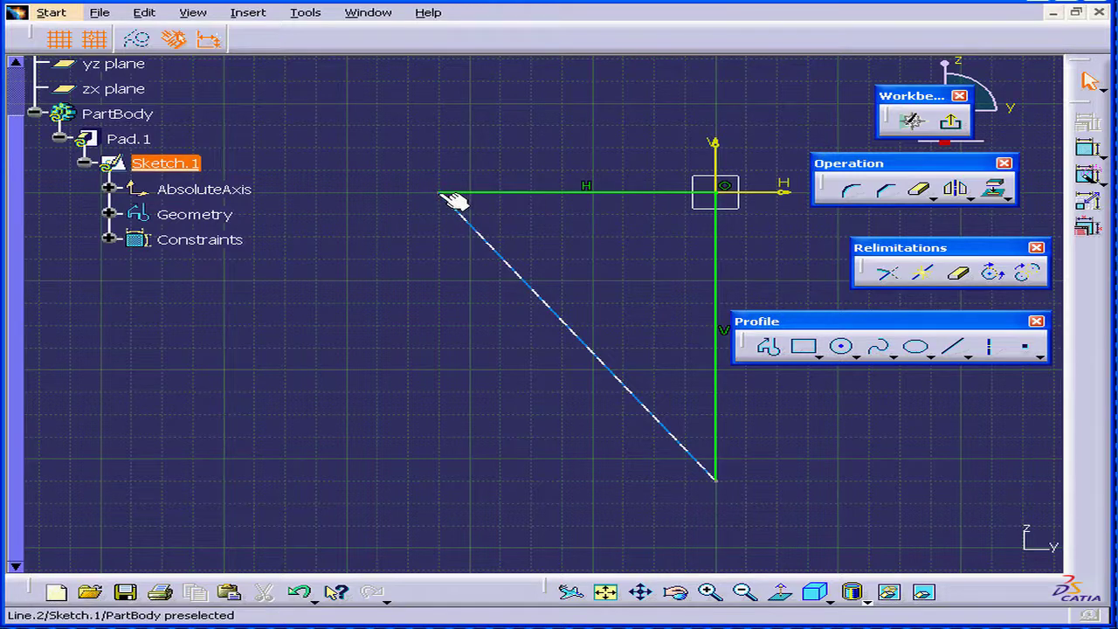
Step: Nudge the left corner and pull the lower corner up the vertical edge to shorten the triangle
drag(441, 193, 468, 193)
drag(714, 479, 715, 393)
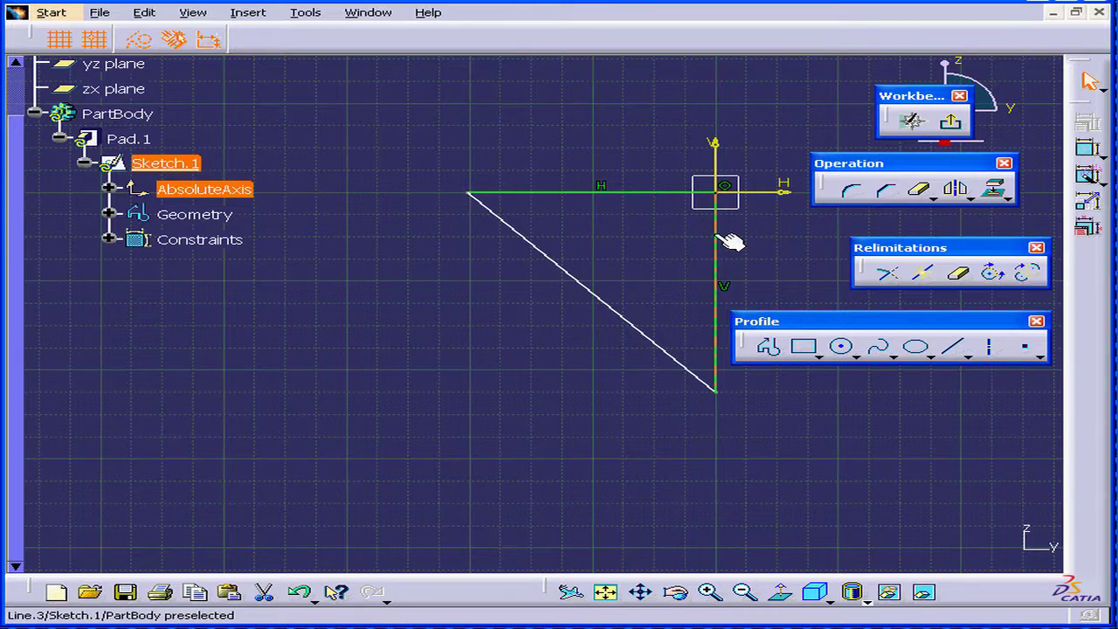
drag(860, 330, 304, 470)
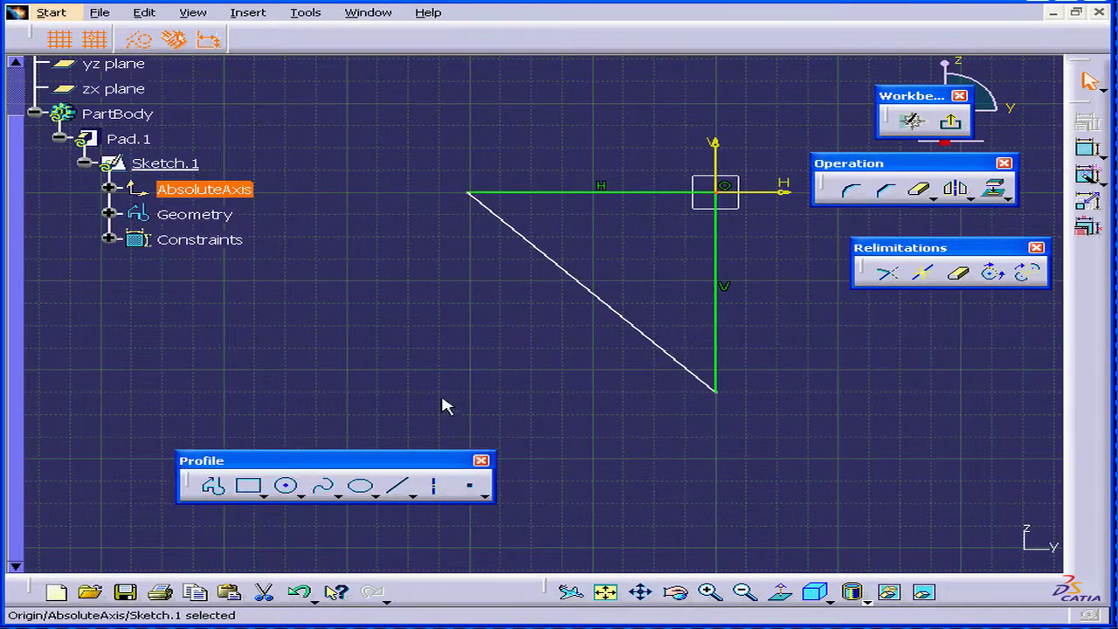
Step: Dimension the horizontal edge, changing its length from 2.018 to 2 in
click(674, 198)
click(1088, 148)
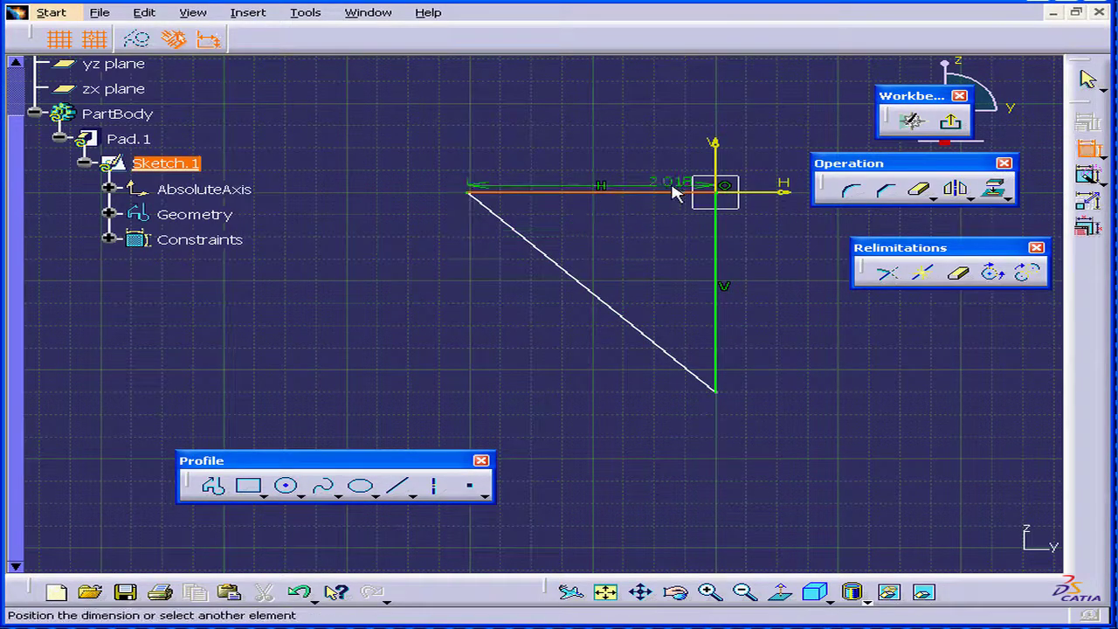
click(625, 136)
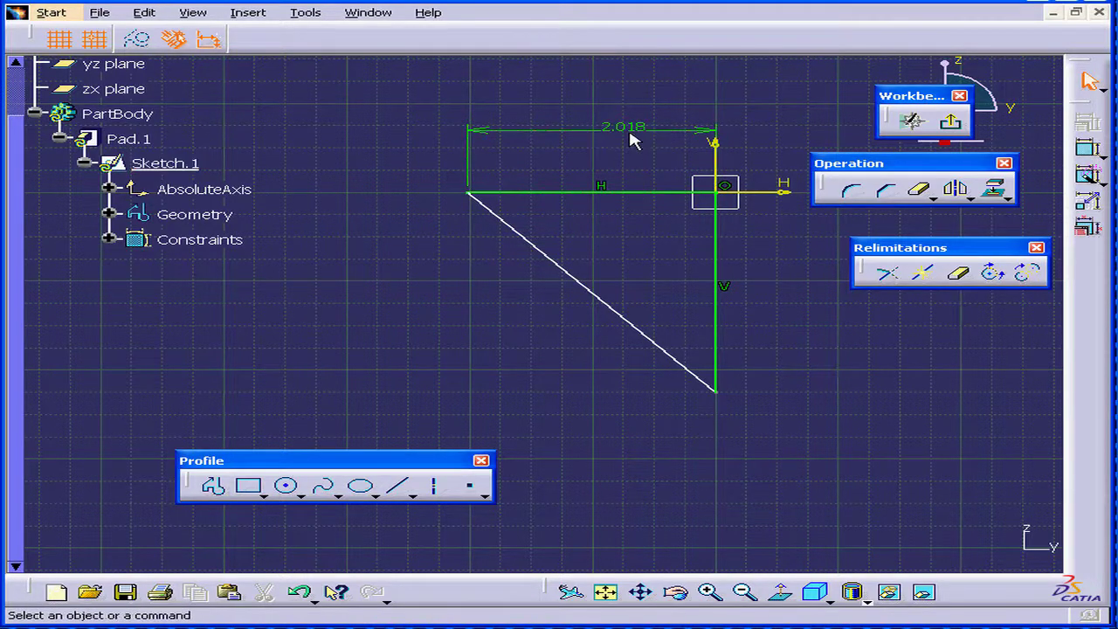
double_click(627, 136)
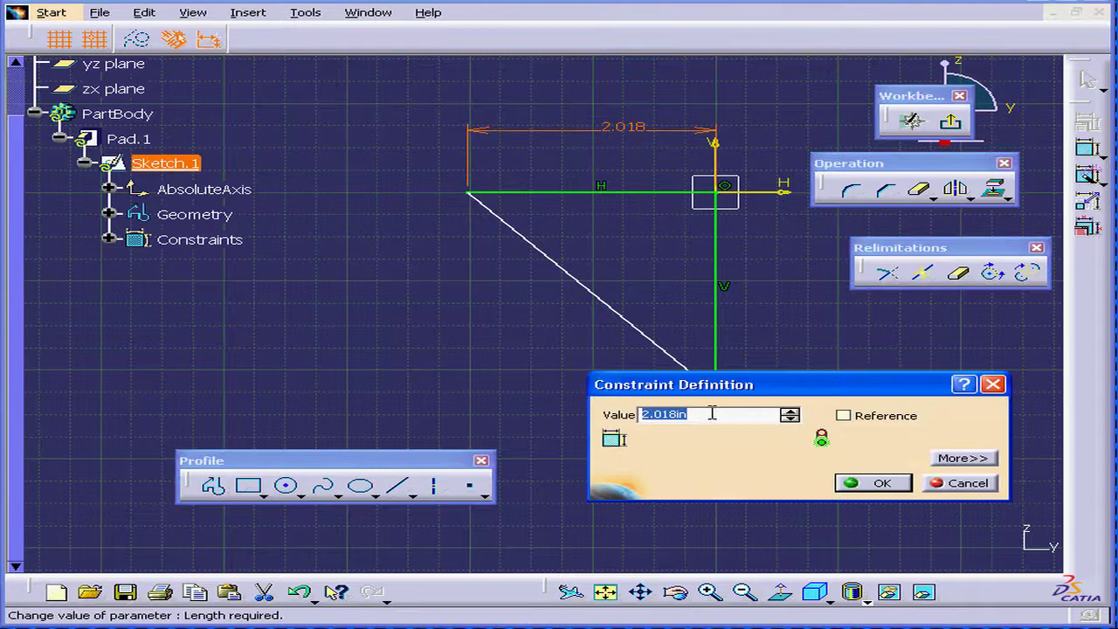
text(2)
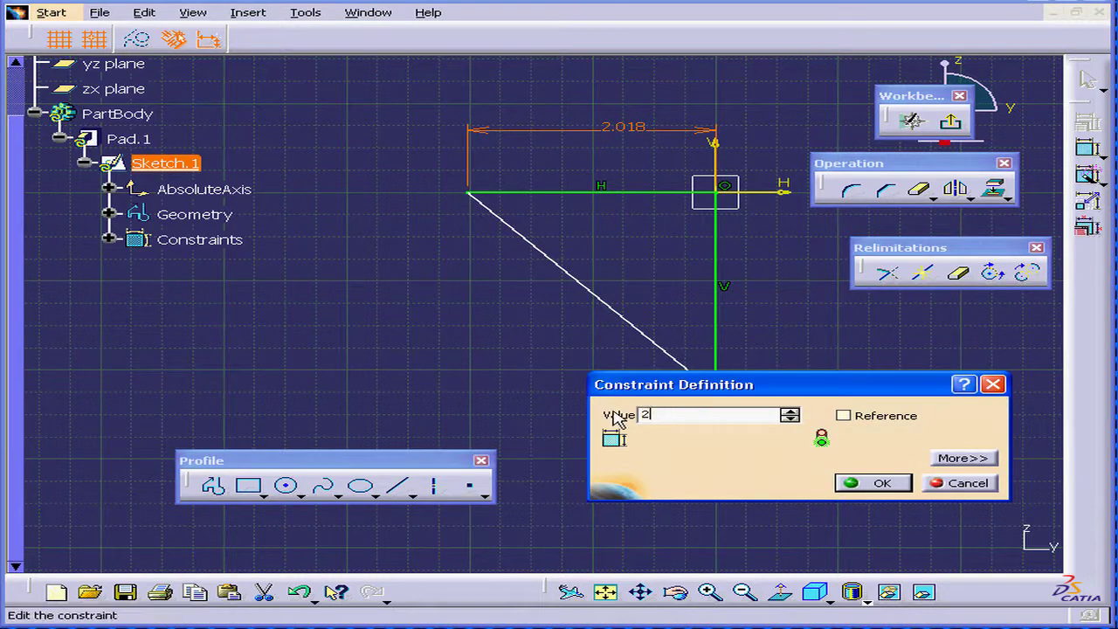
text(in)
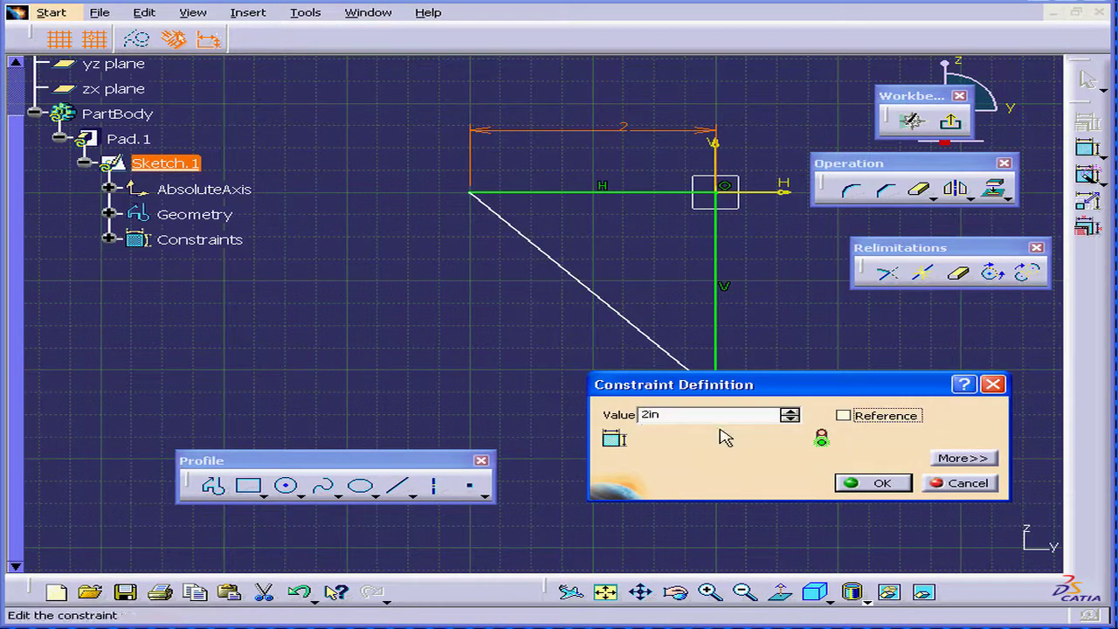
click(883, 486)
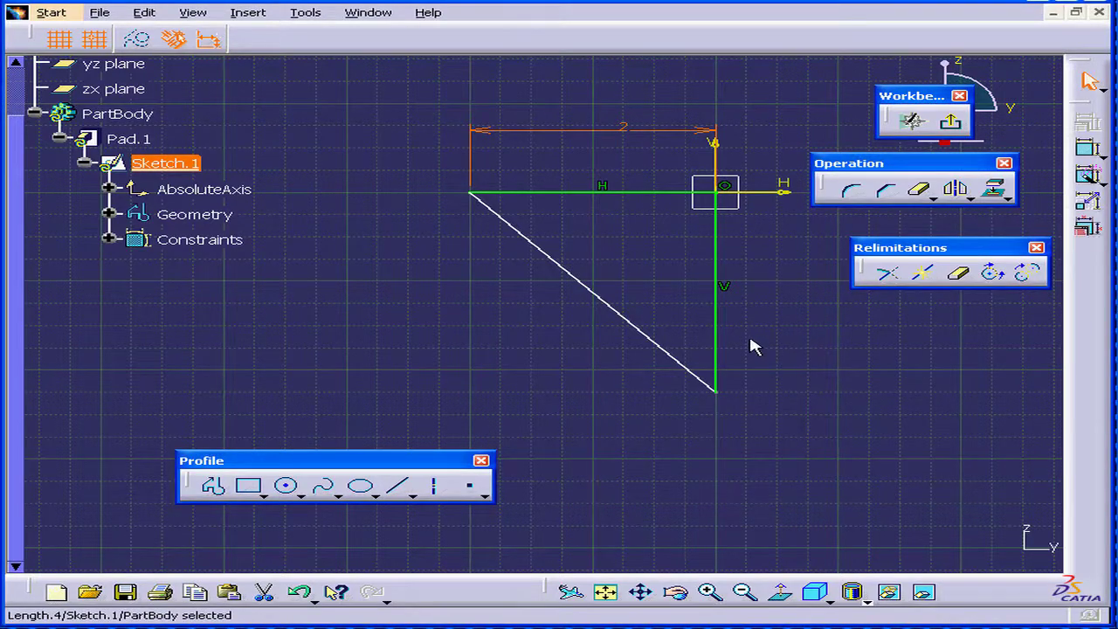
click(722, 342)
Step: Dimension the vertical edge, changing its length from 2.25 in to 3 in
click(1087, 149)
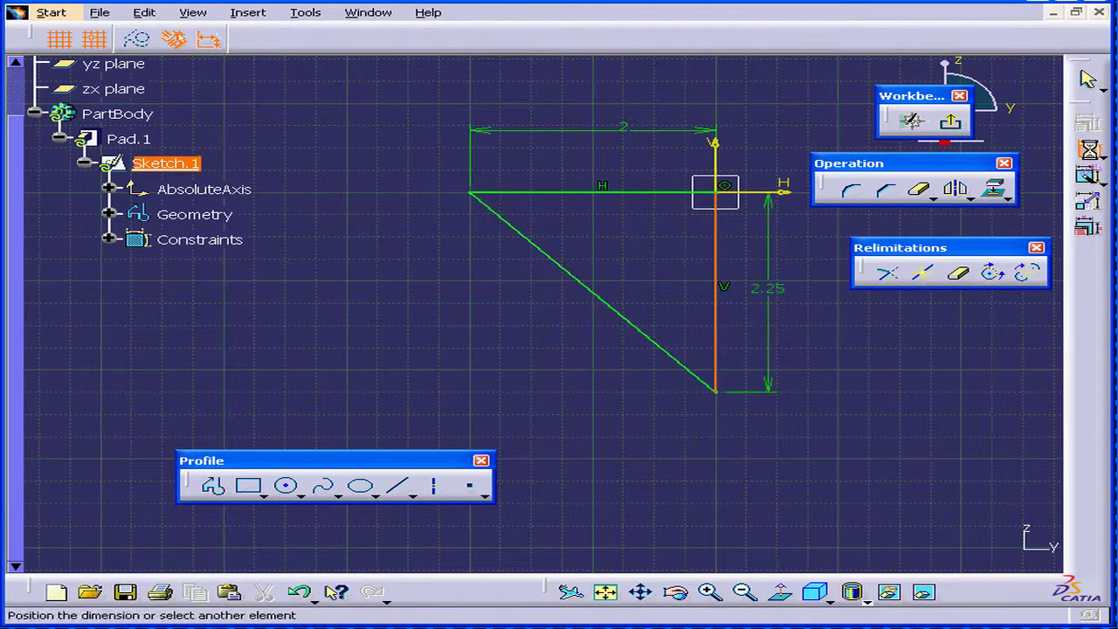
click(774, 304)
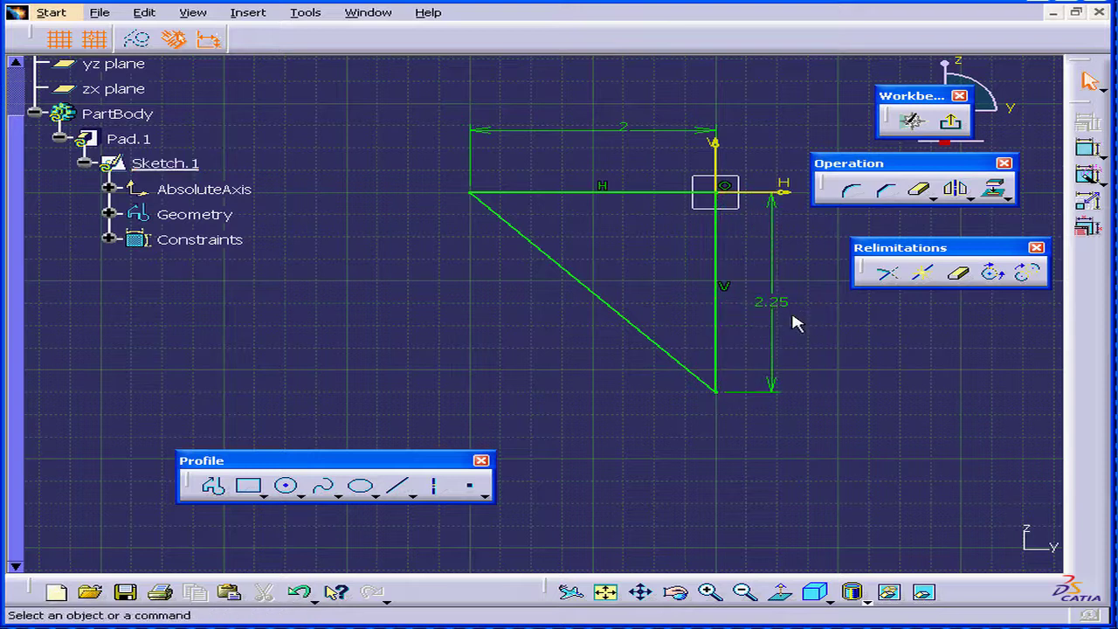
double_click(782, 312)
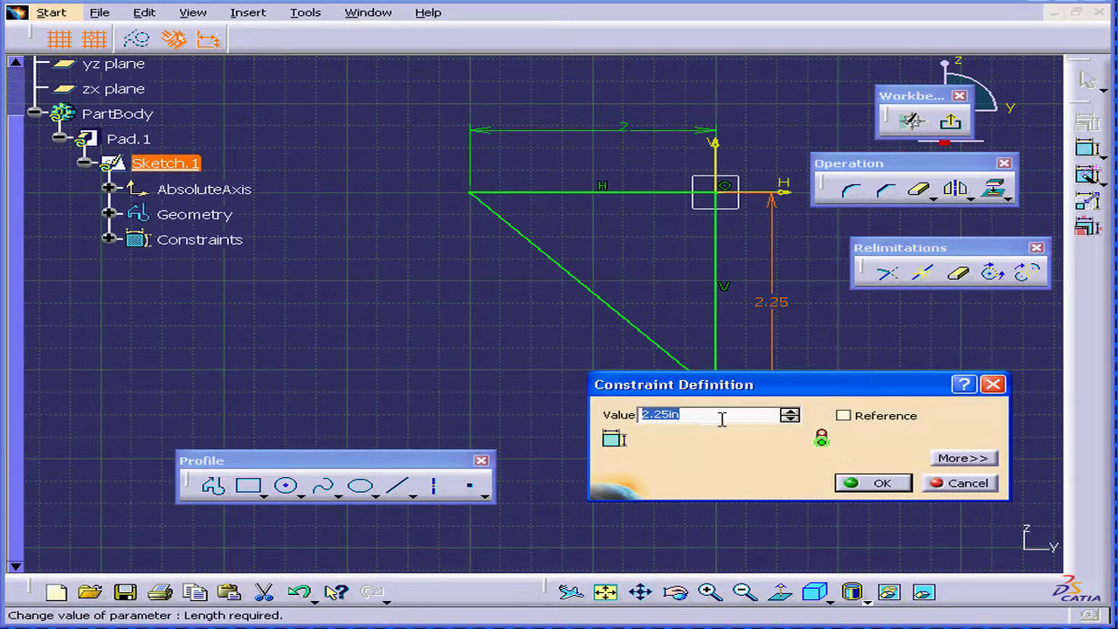
text(3)
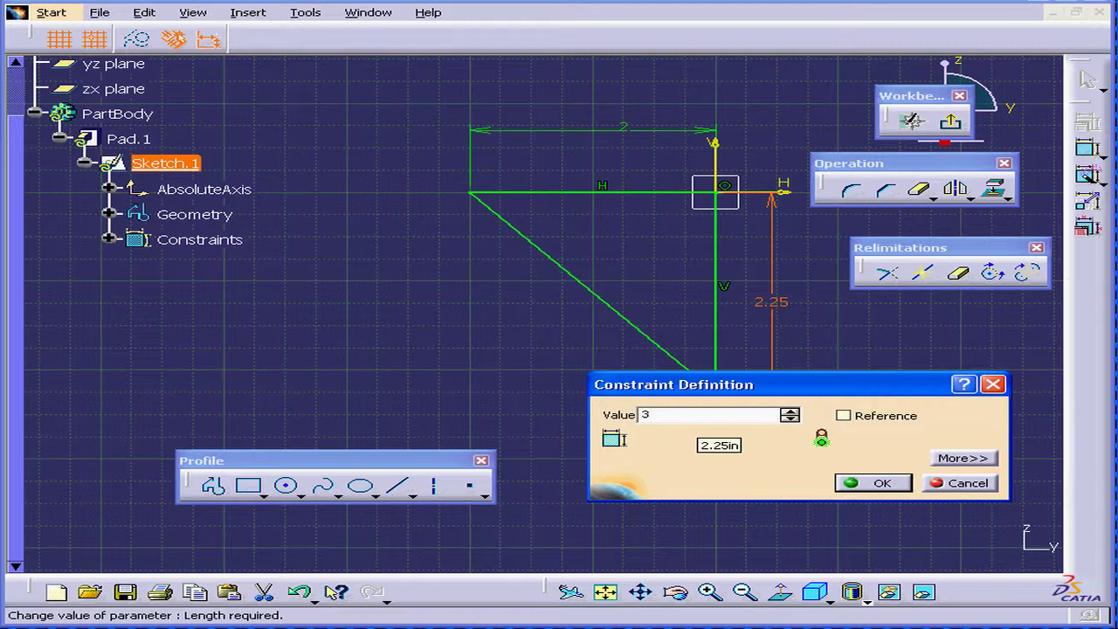
key(Tab)
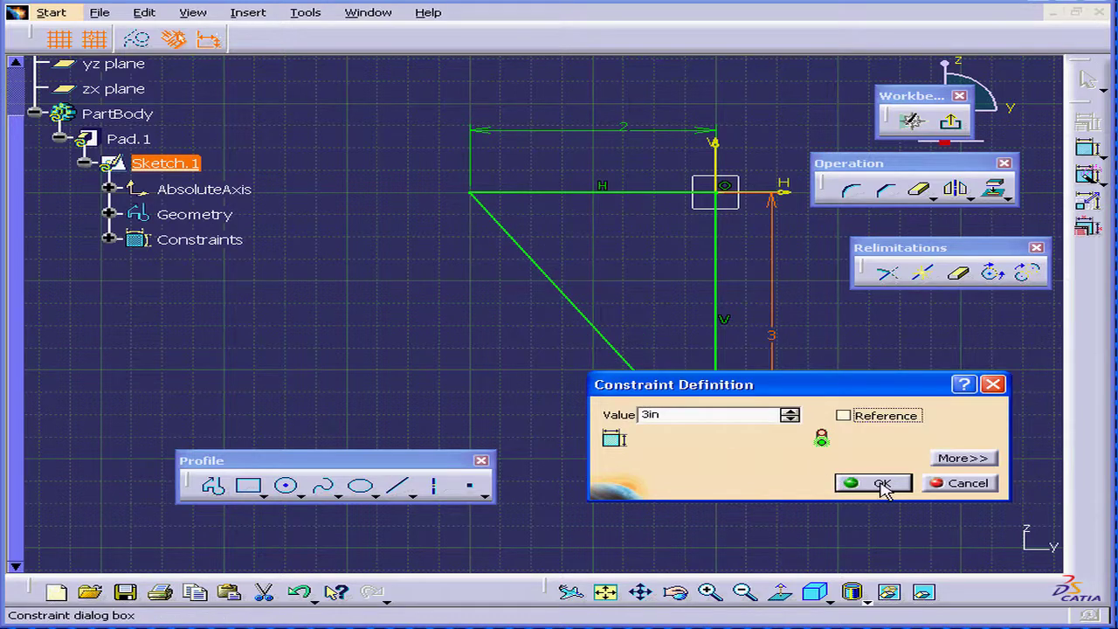
click(882, 485)
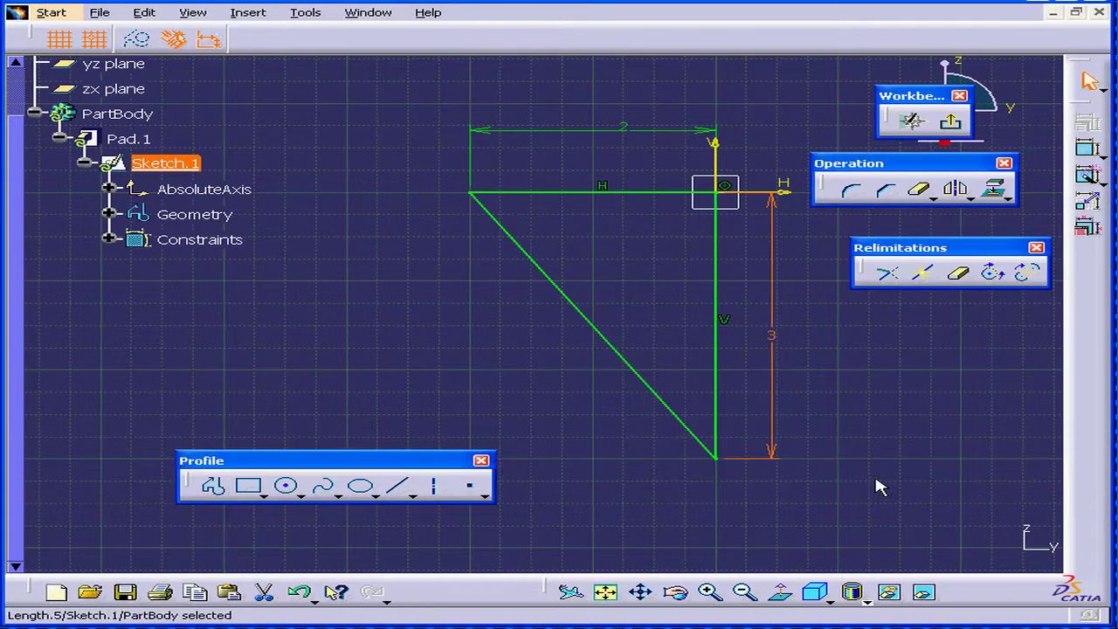
Step: List the sketch constraints and check the triangle's left corner, diagonal edge and vertical edge
click(108, 240)
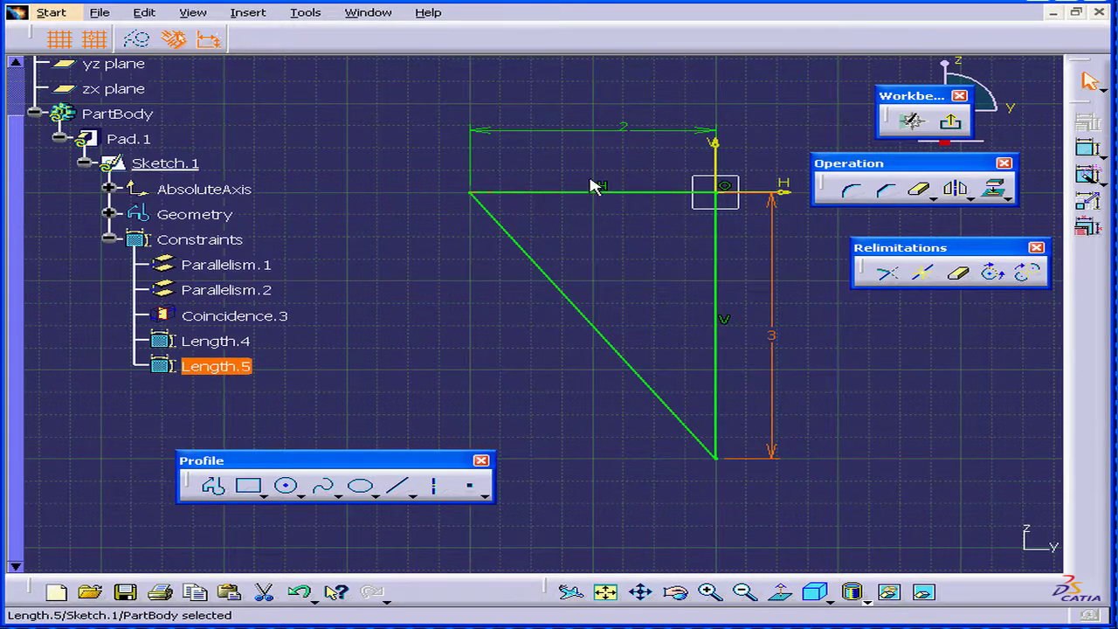
click(474, 196)
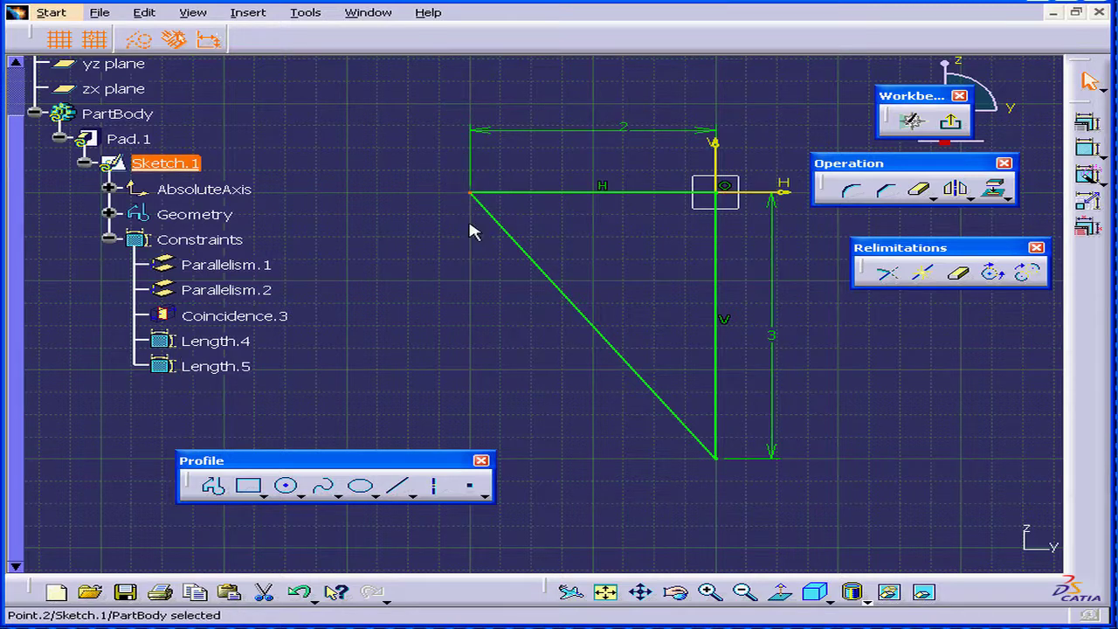
click(706, 450)
click(717, 300)
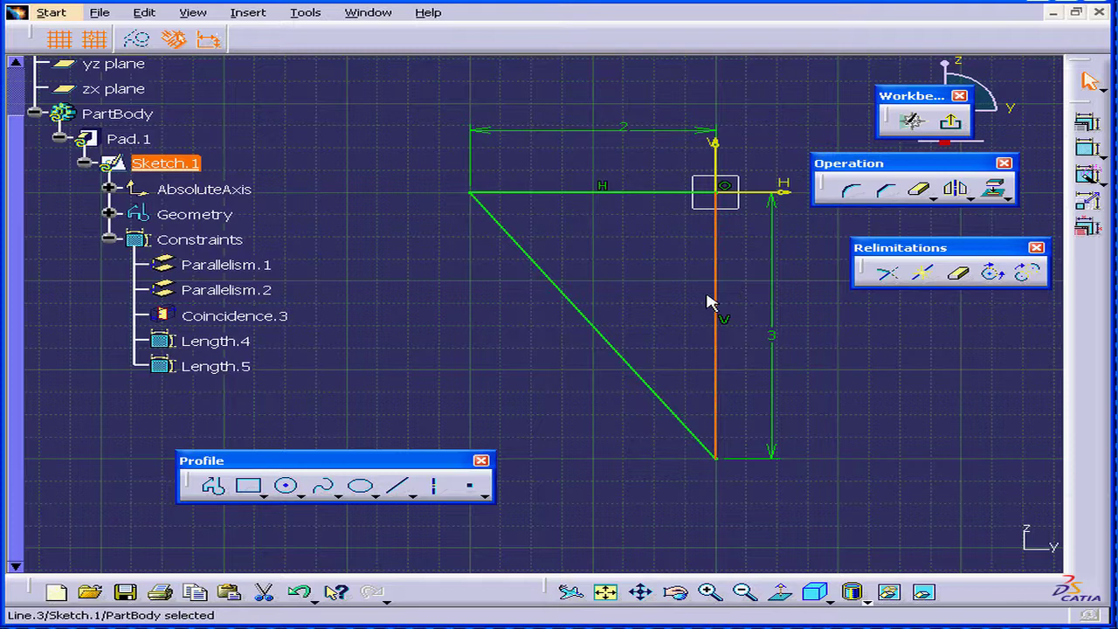
click(818, 324)
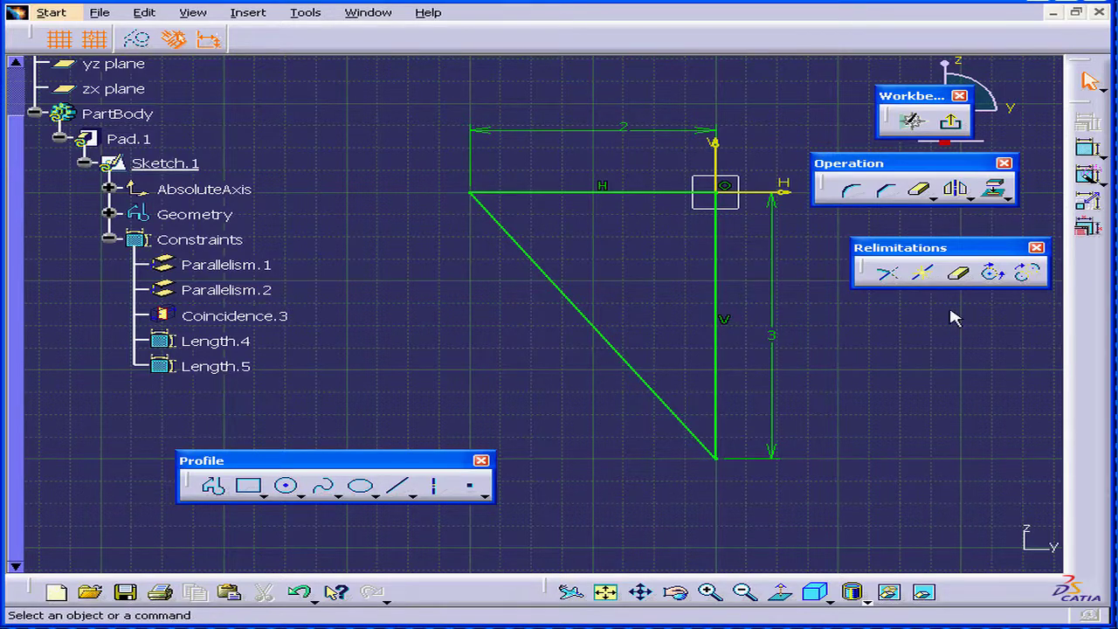
click(1087, 148)
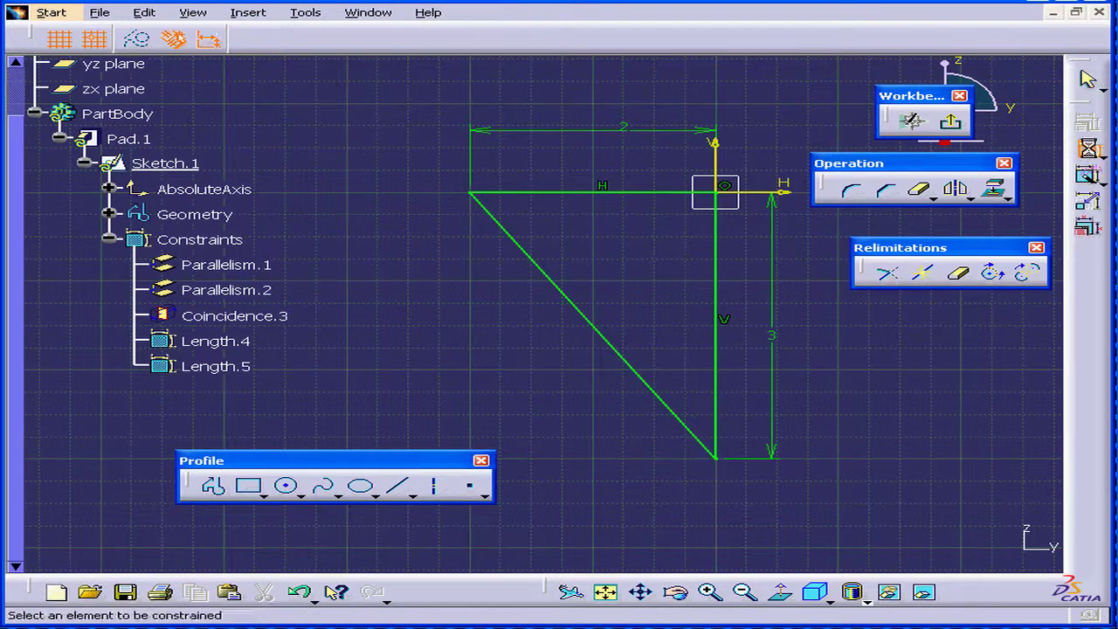
click(594, 325)
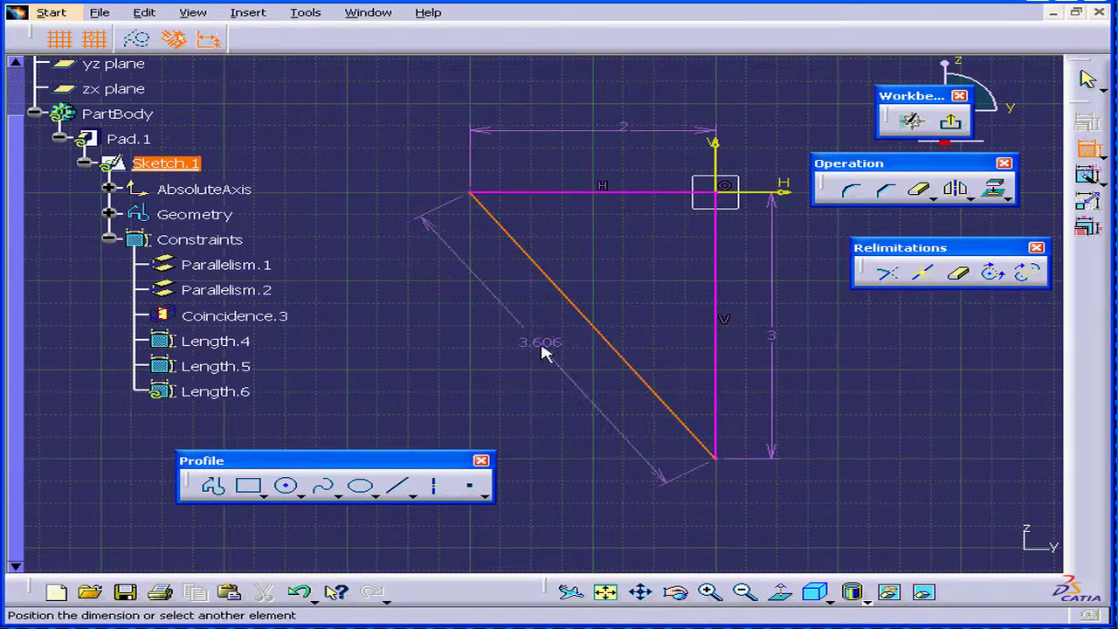
click(527, 348)
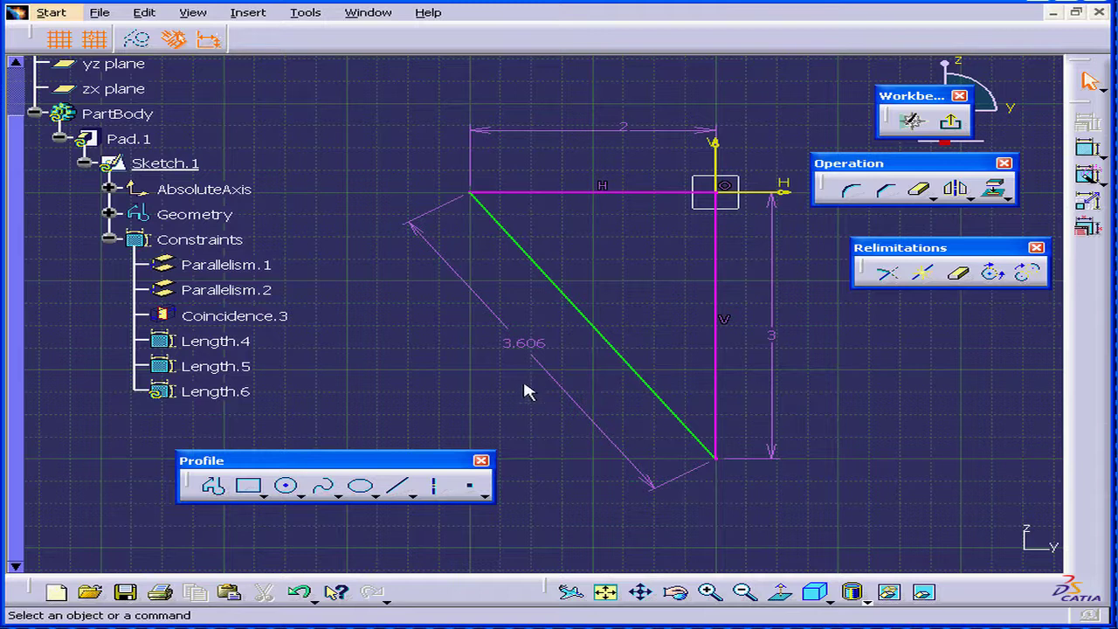
click(526, 345)
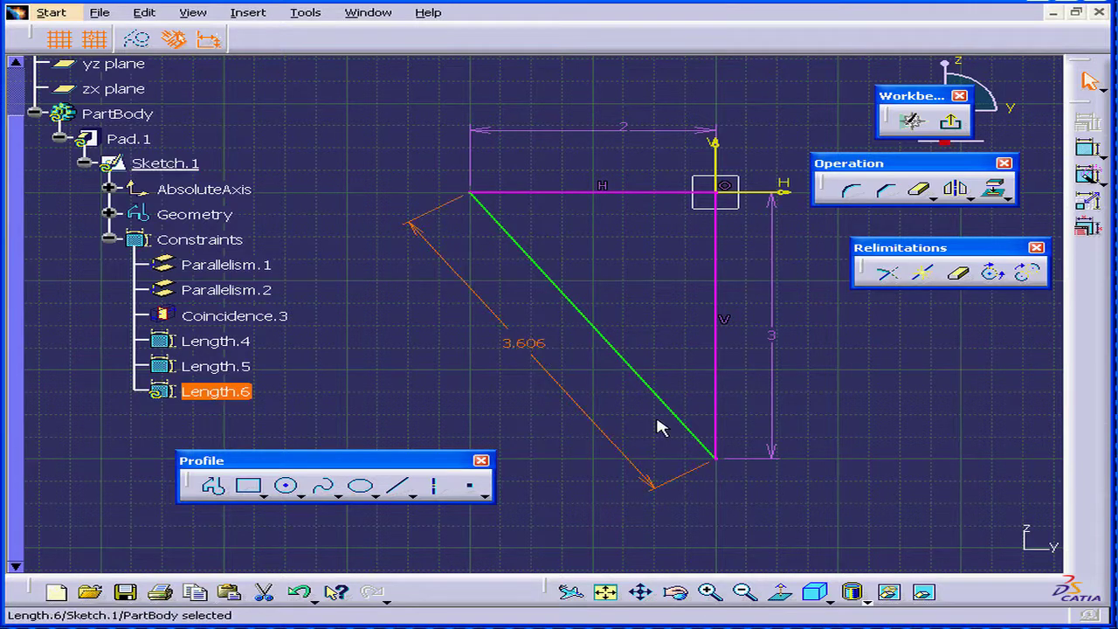
key(Delete)
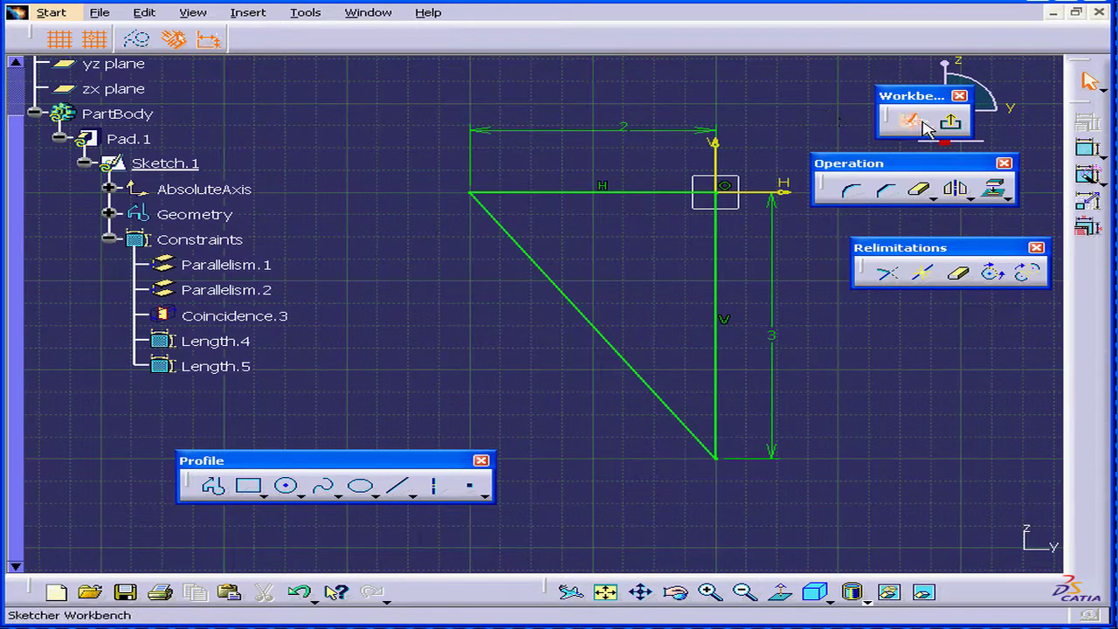
Step: Exit the Sketcher so Pad.1 rebuilds as the constrained right-triangle solid
click(955, 126)
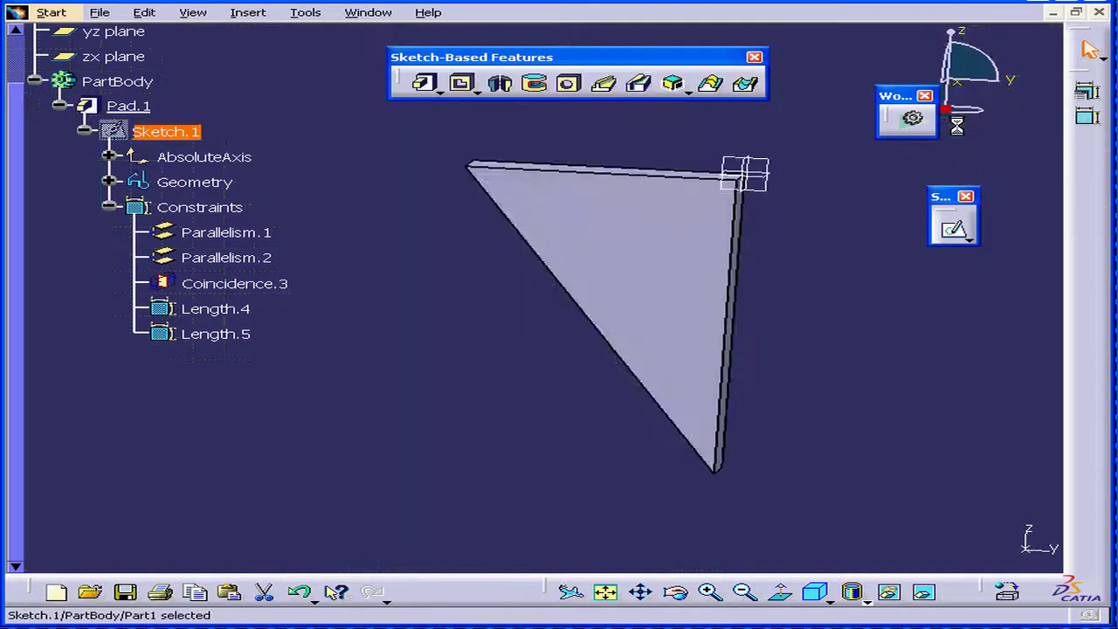